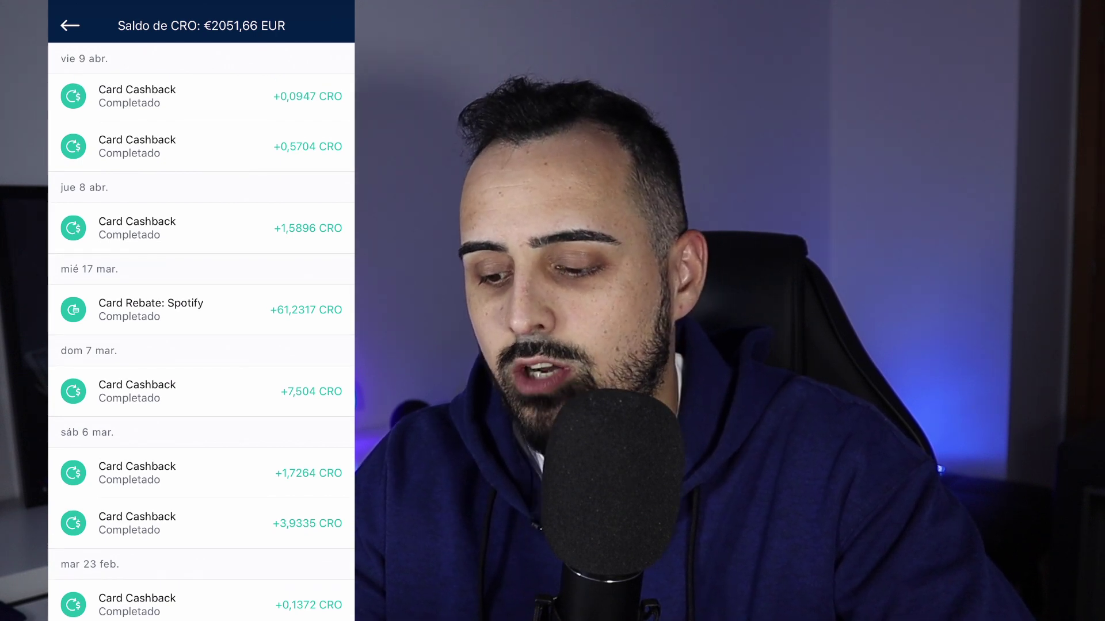
Review the CRO wallet's card cashback and rebate history, moving from the March and April entries towards more recent ones
{"action": "scroll", "coordinate": [201, 345], "scroll_direction": "up", "scroll_amount": 1}
{"action": "scroll", "coordinate": [201, 345], "scroll_direction": "up", "scroll_amount": 4}
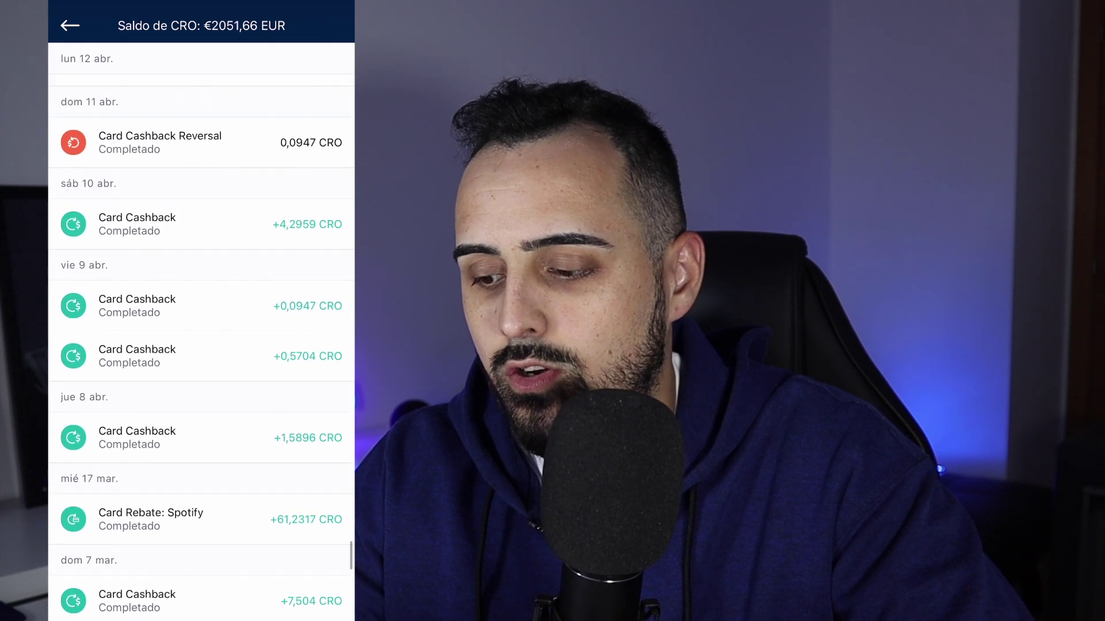
{"action": "scroll", "coordinate": [202, 345], "scroll_direction": "up", "scroll_amount": 9}
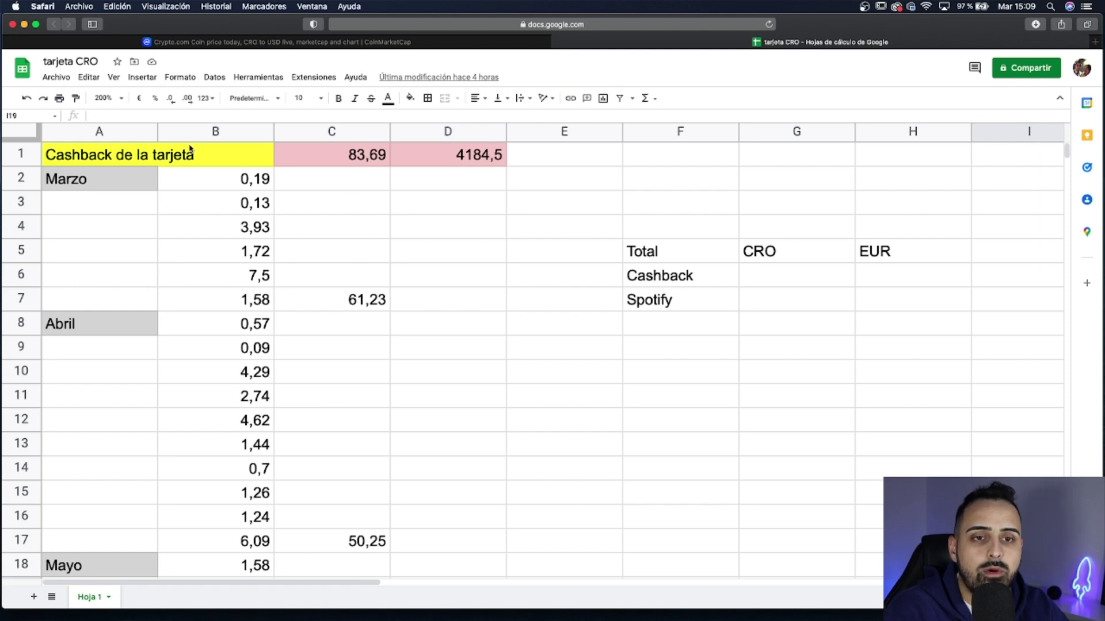
In the tarjeta CRO spreadsheet in Google Sheets, inspect the card cashback heading and the values in C1 and D1
{"action": "left_click", "coordinate": [161, 164]}
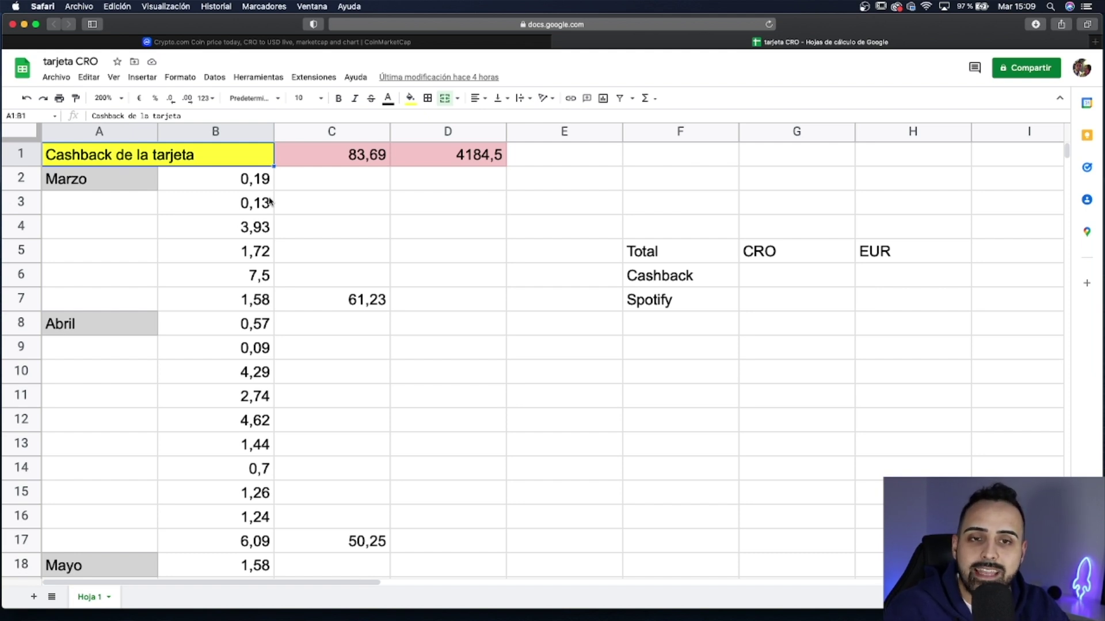
{"action": "key", "text": "Right"}
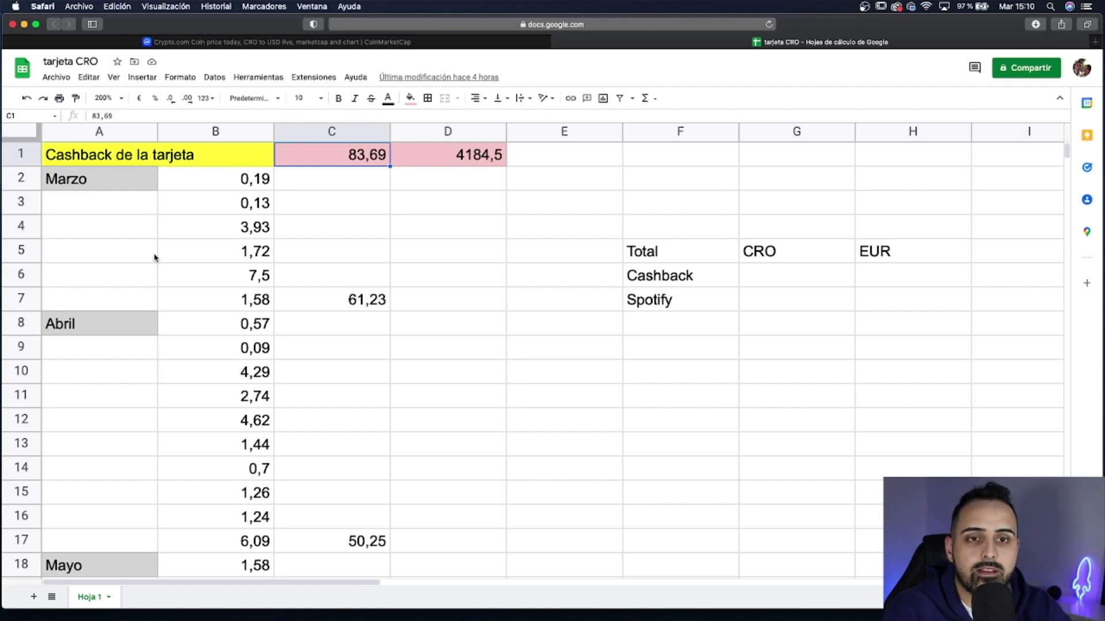
{"action": "key", "text": "Right"}
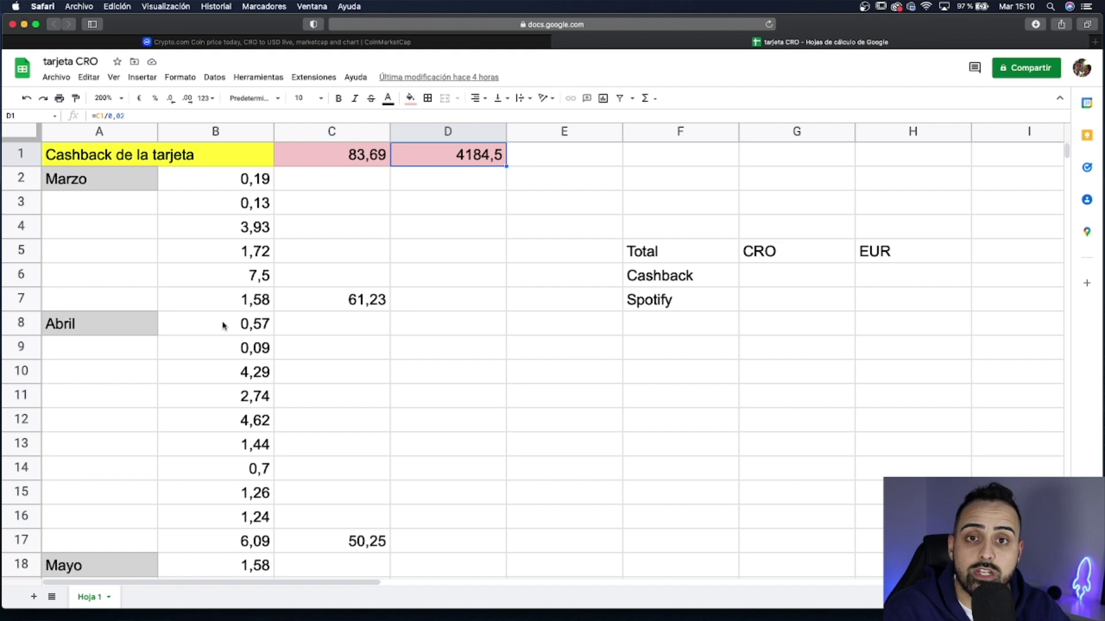
{"action": "key", "text": "Left"}
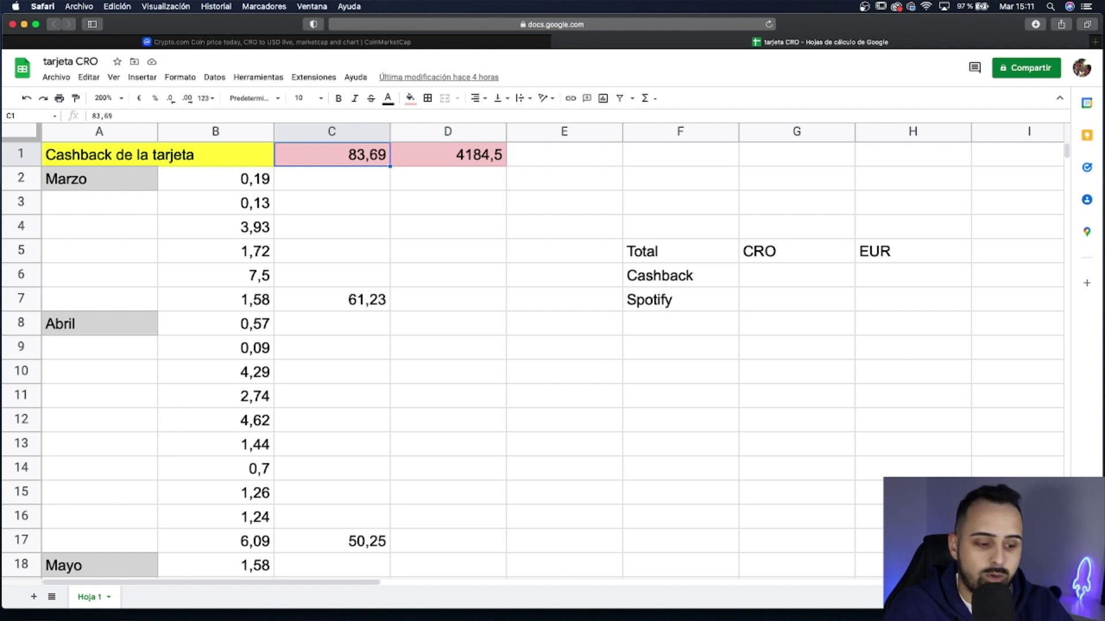
Examine the individual Marzo cashback amounts in column B, from B2 down to B6
{"action": "left_click", "coordinate": [216, 179]}
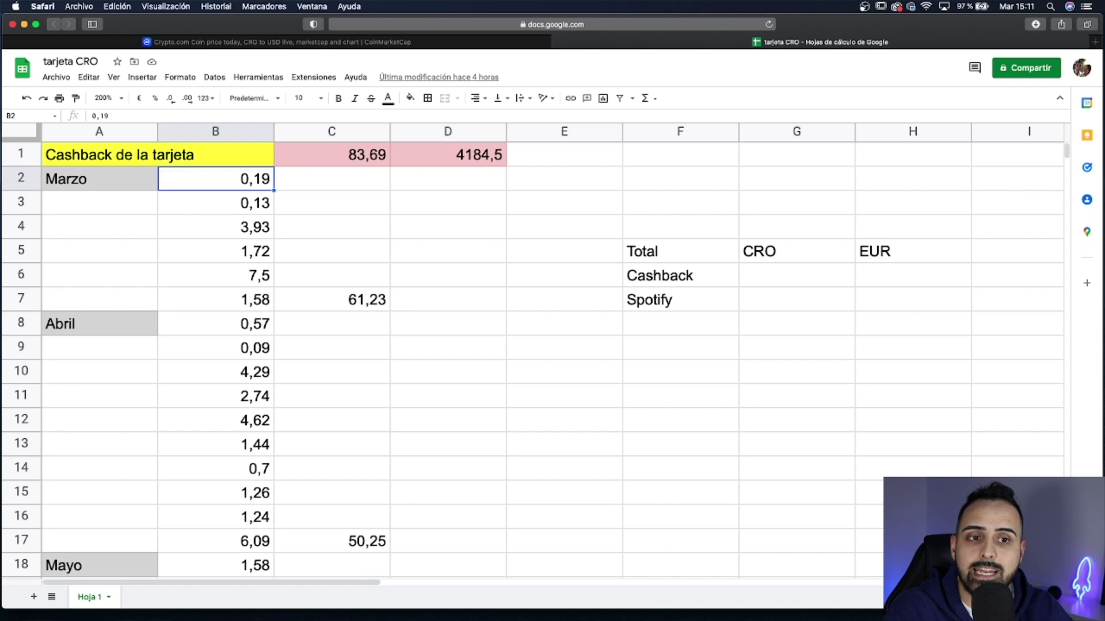
{"action": "key", "text": "Tab"}
{"action": "key", "text": "Return"}
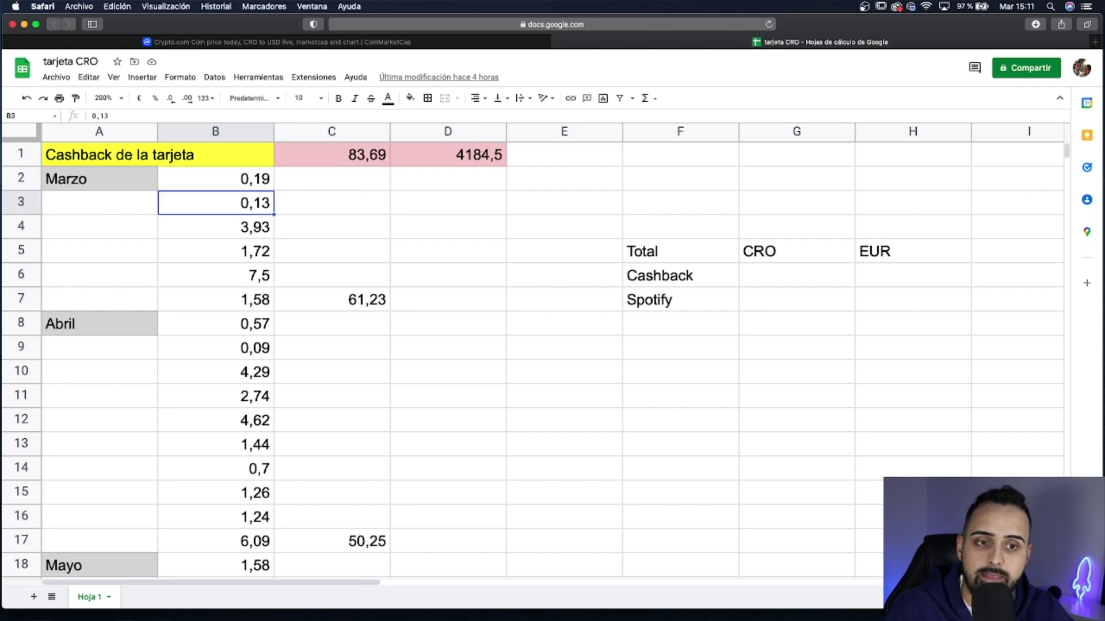
{"action": "key", "text": "Down"}
{"action": "key", "text": "Down"}
{"action": "key", "text": "Down"}
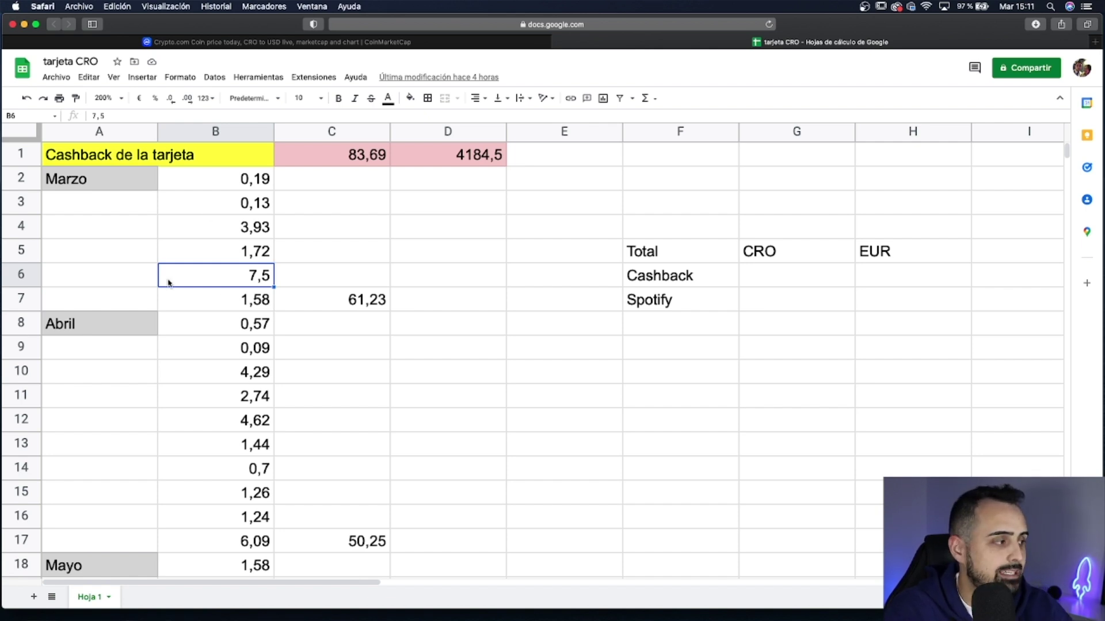
Go through the monthly cashback amounts in column B down to the end of the Diciembre entries
{"action": "left_click", "coordinate": [216, 184]}
{"action": "key", "text": "Down"}
{"action": "key", "text": "Down"}
{"action": "key", "text": "Down"}
{"action": "key", "text": "Down"}
{"action": "key", "text": "Down"}
{"action": "key", "text": "Down"}
{"action": "key", "text": "Down"}
{"action": "key", "text": "Down"}
{"action": "key", "text": "Down"}
{"action": "key", "text": "Down"}
{"action": "key", "text": "Down"}
{"action": "key", "text": "Down"}
{"action": "key", "text": "Down"}
{"action": "key", "text": "Down"}
{"action": "key", "text": "Down"}
{"action": "key", "text": "Down"}
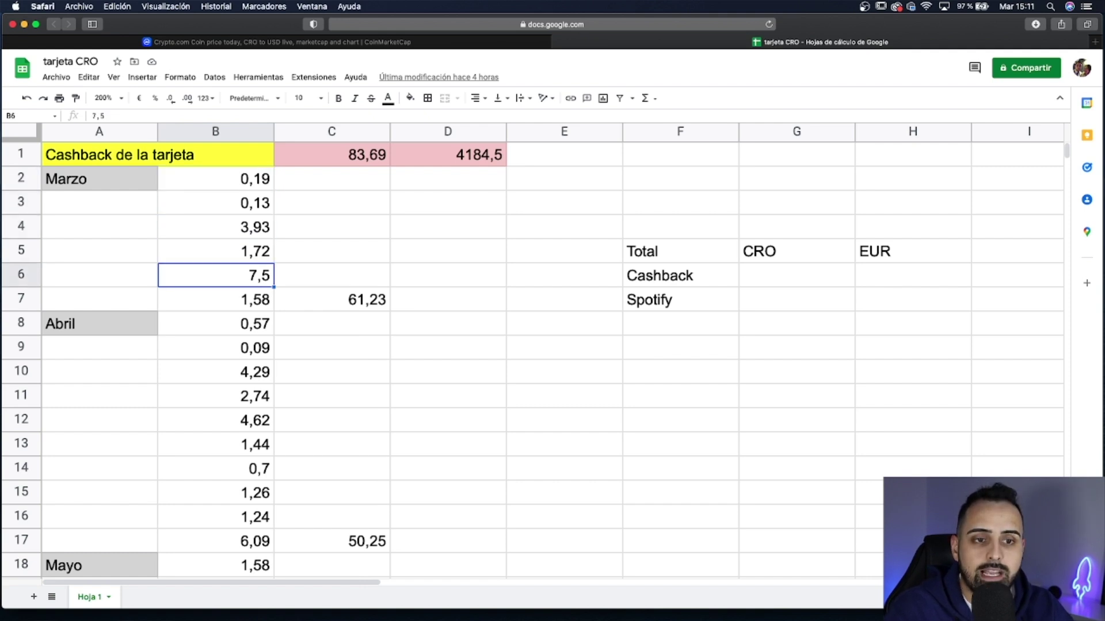
{"action": "key", "text": "Down"}
{"action": "key", "text": "Down"}
{"action": "key", "text": "Down"}
{"action": "key", "text": "Down"}
{"action": "key", "text": "Down"}
{"action": "key", "text": "Down"}
{"action": "key", "text": "Down"}
{"action": "key", "text": "Down"}
{"action": "key", "text": "Down"}
{"action": "key", "text": "Down"}
{"action": "key", "text": "Down"}
{"action": "key", "text": "Down"}
{"action": "key", "text": "Down"}
{"action": "key", "text": "Down"}
{"action": "key", "text": "Down"}
{"action": "key", "text": "Down"}
{"action": "key", "text": "Down"}
{"action": "key", "text": "Down"}
{"action": "key", "text": "Down"}
{"action": "key", "text": "Down"}
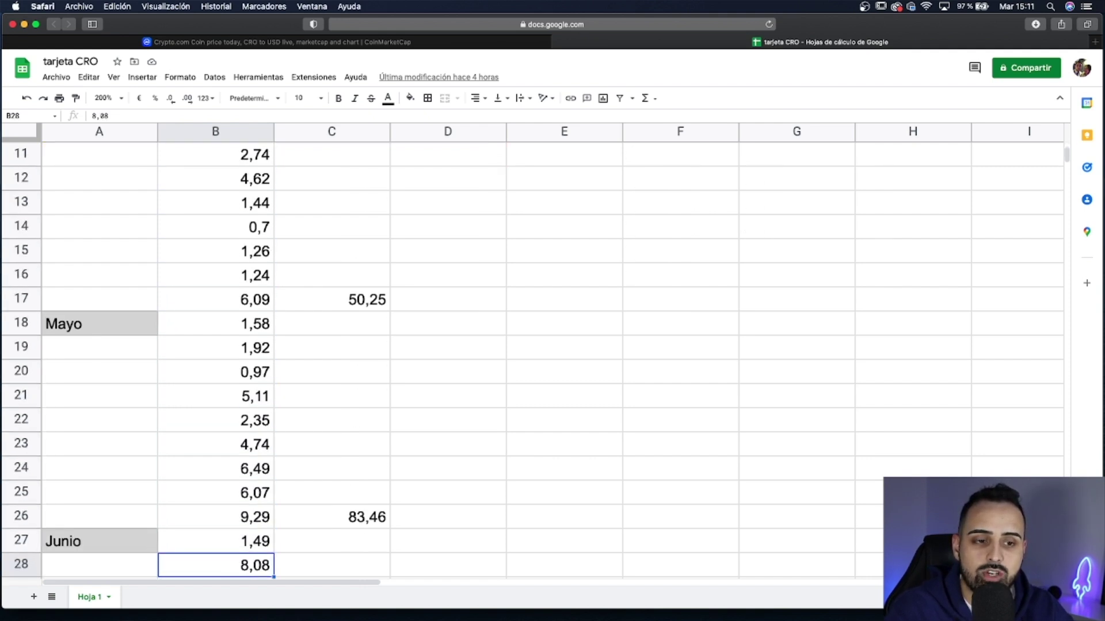
{"action": "key", "text": "Down"}
{"action": "key", "text": "Down"}
{"action": "key", "text": "Down"}
{"action": "key", "text": "Down"}
{"action": "key", "text": "Down"}
{"action": "key", "text": "Down"}
{"action": "key", "text": "Down"}
{"action": "key", "text": "Down"}
{"action": "key", "text": "Down"}
{"action": "key", "text": "Down"}
{"action": "key", "text": "Down"}
{"action": "key", "text": "Down"}
{"action": "key", "text": "Down"}
{"action": "key", "text": "Down"}
{"action": "key", "text": "Down"}
{"action": "key", "text": "Down"}
{"action": "key", "text": "Down"}
{"action": "key", "text": "Down"}
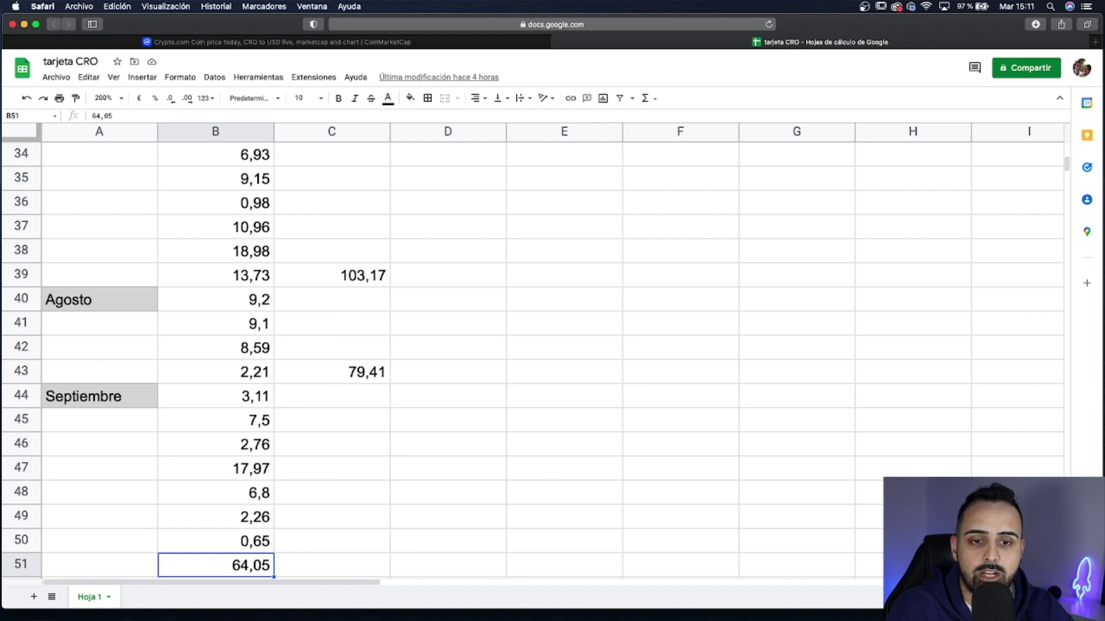
{"action": "key", "text": "Down"}
{"action": "key", "text": "Down"}
{"action": "key", "text": "Down"}
{"action": "key", "text": "Down"}
{"action": "key", "text": "Down"}
{"action": "key", "text": "Down"}
{"action": "key", "text": "Down"}
{"action": "key", "text": "Down"}
{"action": "key", "text": "Down"}
{"action": "key", "text": "Down"}
{"action": "key", "text": "Down"}
{"action": "key", "text": "Down"}
{"action": "key", "text": "Down"}
{"action": "key", "text": "Down"}
{"action": "key", "text": "Down"}
{"action": "key", "text": "Down"}
{"action": "key", "text": "Down"}
{"action": "key", "text": "Down"}
{"action": "key", "text": "Down"}
{"action": "key", "text": "Down"}
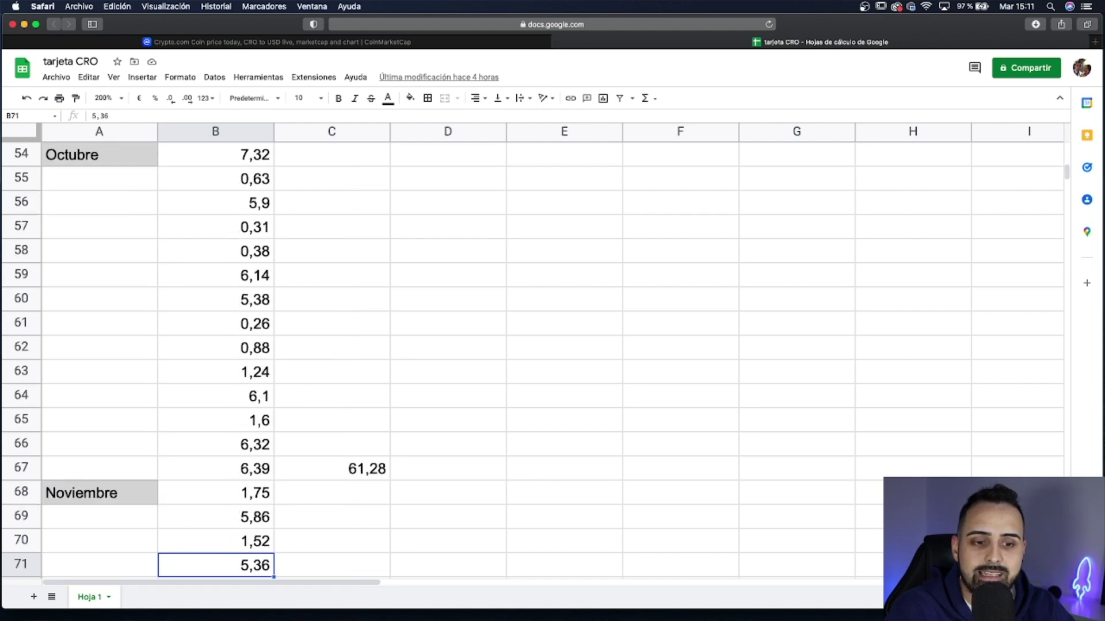
{"action": "key", "text": "Down"}
{"action": "key", "text": "Down"}
{"action": "key", "text": "Down"}
{"action": "key", "text": "Down"}
{"action": "key", "text": "Down"}
{"action": "key", "text": "Down"}
{"action": "key", "text": "Down"}
{"action": "key", "text": "Down"}
{"action": "key", "text": "Down"}
{"action": "key", "text": "Down"}
{"action": "key", "text": "Down"}
{"action": "key", "text": "Down"}
{"action": "key", "text": "Down"}
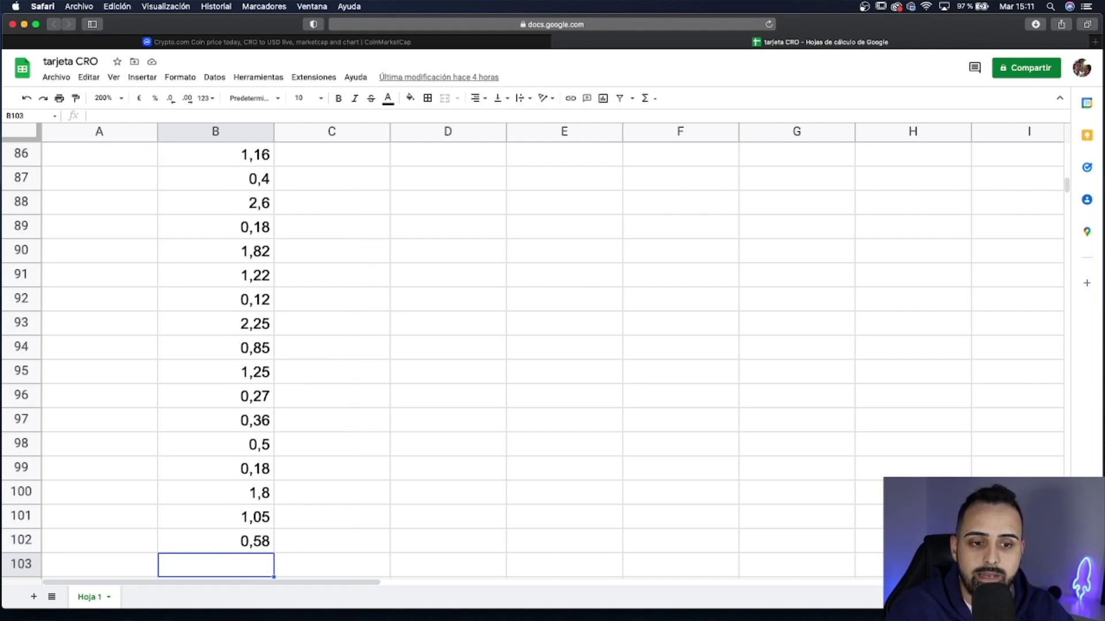
Review the monthly cashback entries again from Diciembre back up to Marzo at the start of the sheet
{"action": "key", "text": "Up"}
{"action": "key", "text": "Up"}
{"action": "key", "text": "Up"}
{"action": "key", "text": "Up"}
{"action": "key", "text": "Up"}
{"action": "key", "text": "Up"}
{"action": "key", "text": "Up"}
{"action": "key", "text": "Up"}
{"action": "key", "text": "Up"}
{"action": "key", "text": "Up"}
{"action": "key", "text": "Up"}
{"action": "key", "text": "Up"}
{"action": "key", "text": "Up"}
{"action": "key", "text": "Up"}
{"action": "key", "text": "Up"}
{"action": "key", "text": "Up"}
{"action": "key", "text": "Up"}
{"action": "key", "text": "Up"}
{"action": "key", "text": "Up"}
{"action": "key", "text": "Up"}
{"action": "key", "text": "Up"}
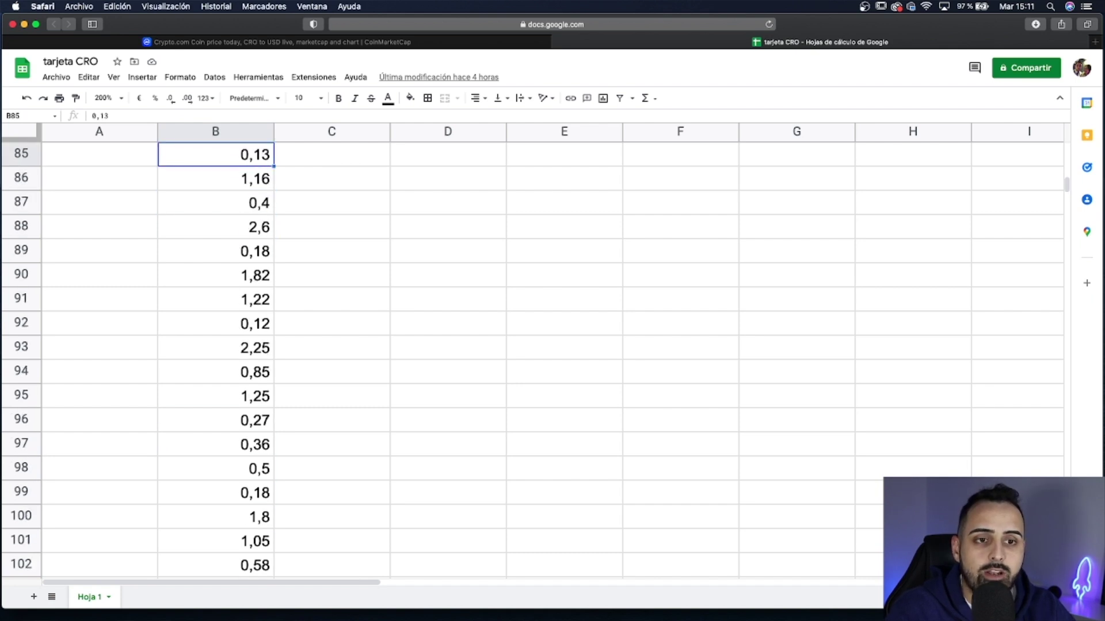
{"action": "key", "text": "Up"}
{"action": "key", "text": "Up"}
{"action": "key", "text": "Up"}
{"action": "key", "text": "Up"}
{"action": "key", "text": "Up"}
{"action": "key", "text": "Up"}
{"action": "key", "text": "Up"}
{"action": "key", "text": "Up"}
{"action": "key", "text": "Up"}
{"action": "key", "text": "Up"}
{"action": "key", "text": "Up"}
{"action": "key", "text": "Up"}
{"action": "key", "text": "Up"}
{"action": "key", "text": "Up"}
{"action": "key", "text": "Up"}
{"action": "key", "text": "Up"}
{"action": "key", "text": "Up"}
{"action": "key", "text": "Up"}
{"action": "key", "text": "Up"}
{"action": "key", "text": "Up"}
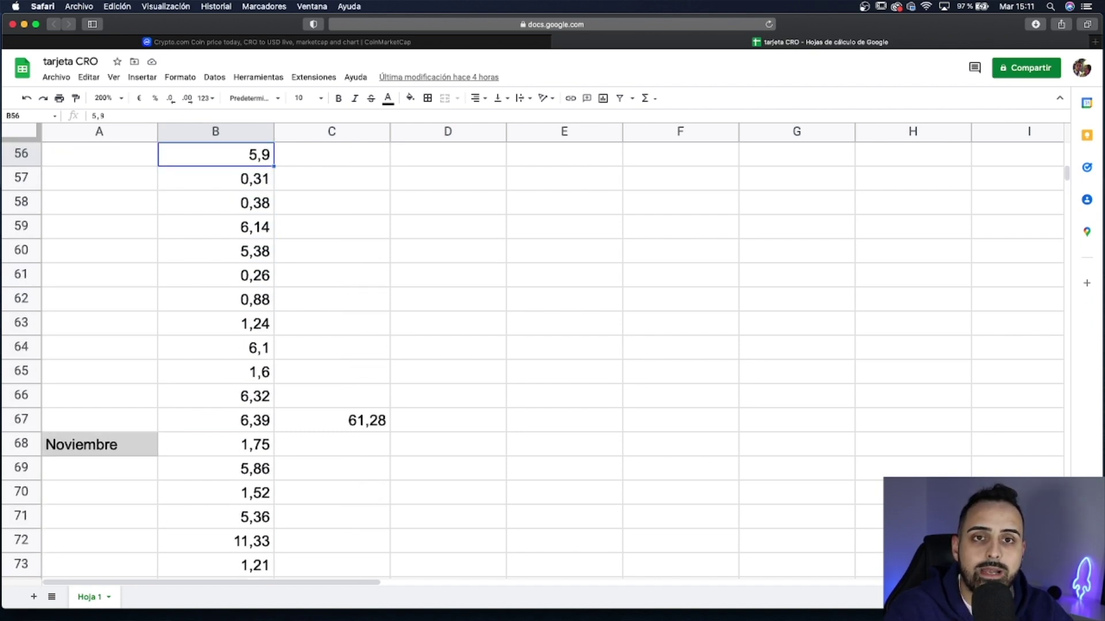
{"action": "key", "text": "Up"}
{"action": "key", "text": "Up"}
{"action": "key", "text": "Up"}
{"action": "key", "text": "Up"}
{"action": "key", "text": "Up"}
{"action": "key", "text": "Up"}
{"action": "key", "text": "Up"}
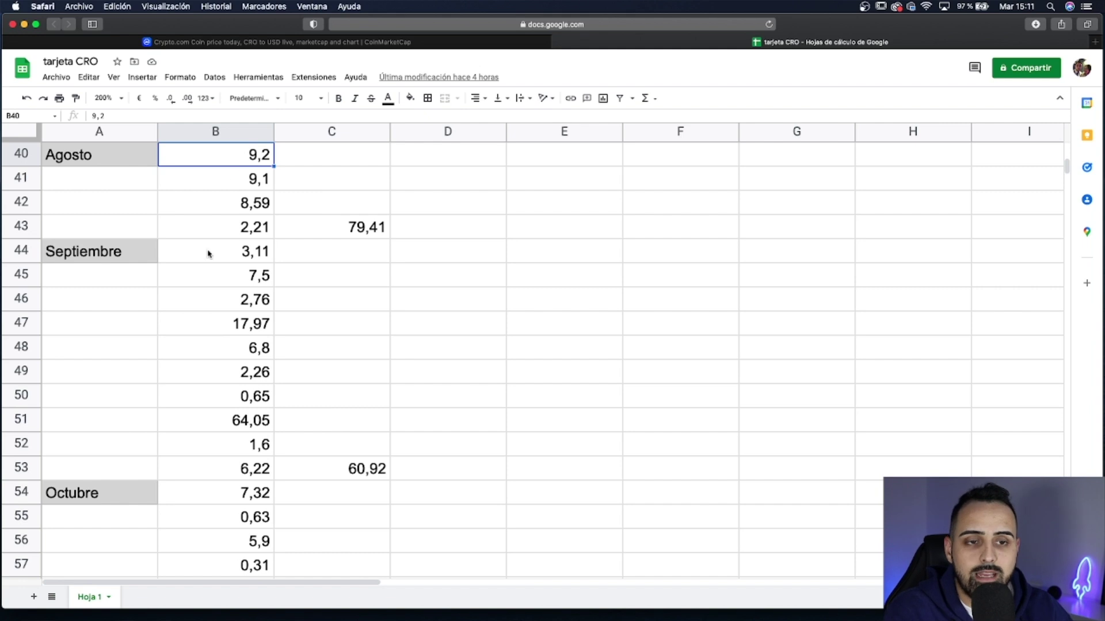
{"action": "scroll", "coordinate": [190, 282], "scroll_direction": "up", "scroll_amount": 8}
{"action": "scroll", "coordinate": [236, 413], "scroll_direction": "down", "scroll_amount": 15}
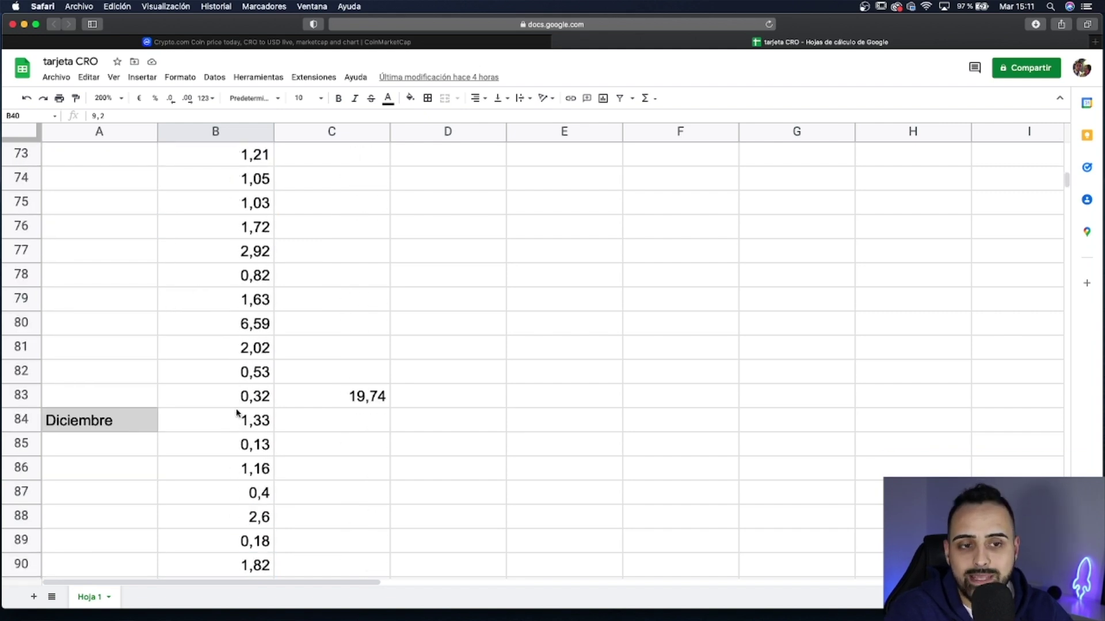
{"action": "scroll", "coordinate": [237, 413], "scroll_direction": "up", "scroll_amount": 6}
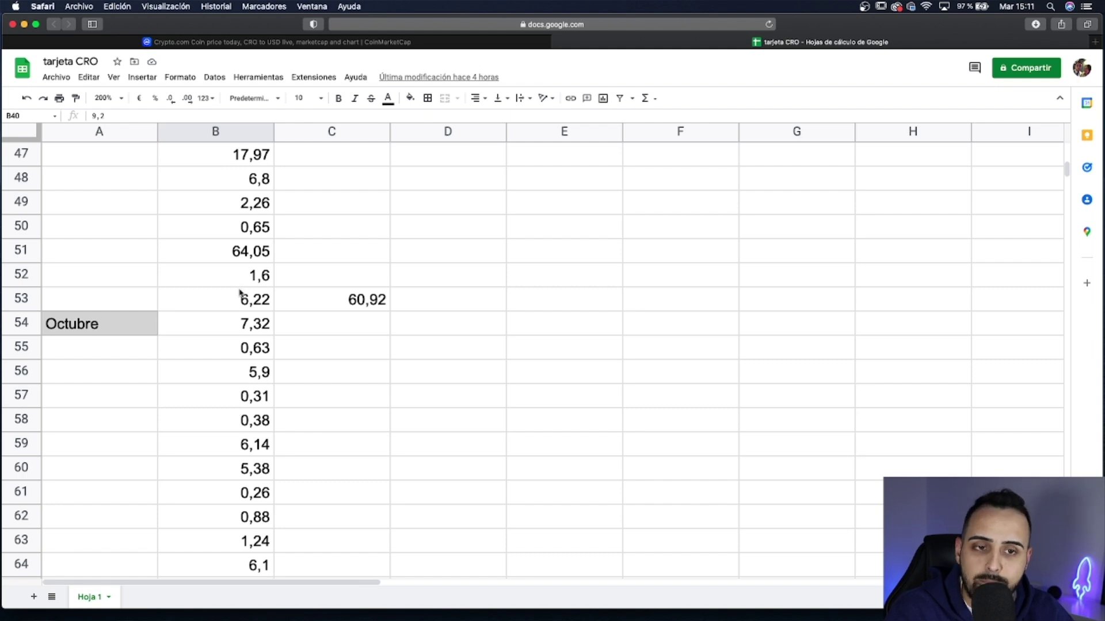
{"action": "scroll", "coordinate": [228, 329], "scroll_direction": "up", "scroll_amount": 3}
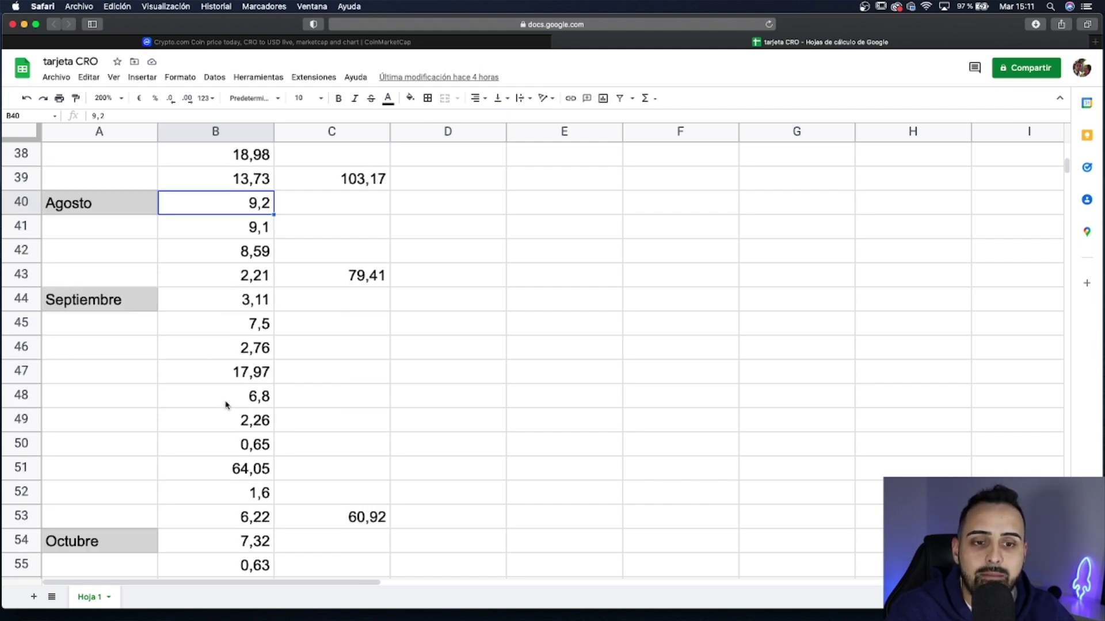
{"action": "scroll", "coordinate": [228, 355], "scroll_direction": "up", "scroll_amount": 3}
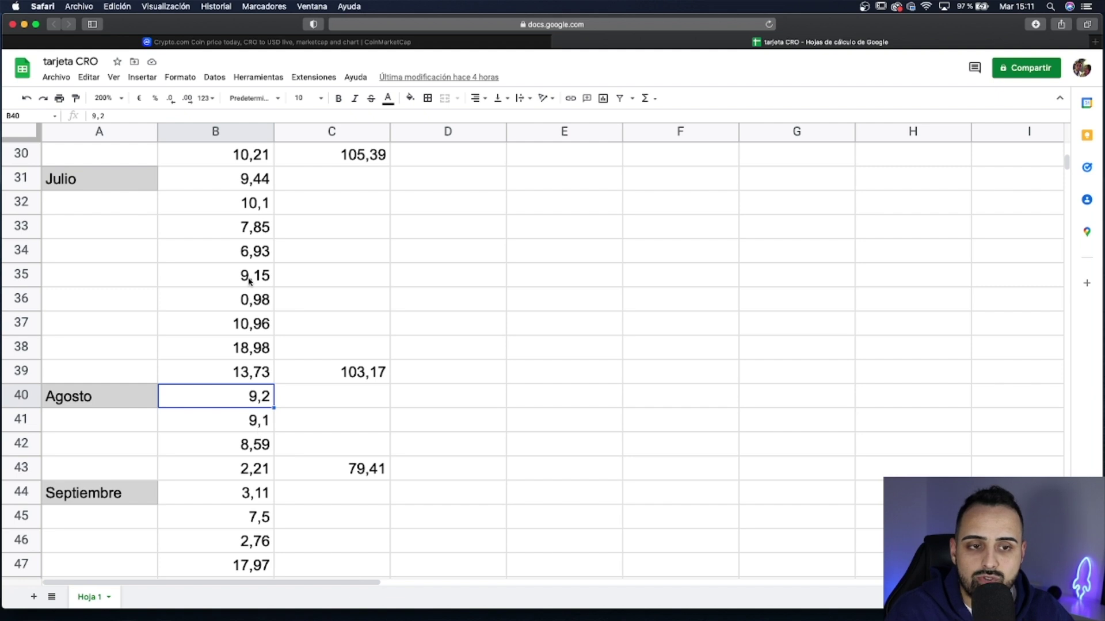
{"action": "scroll", "coordinate": [242, 286], "scroll_direction": "up", "scroll_amount": 2}
{"action": "scroll", "coordinate": [246, 291], "scroll_direction": "up", "scroll_amount": 5}
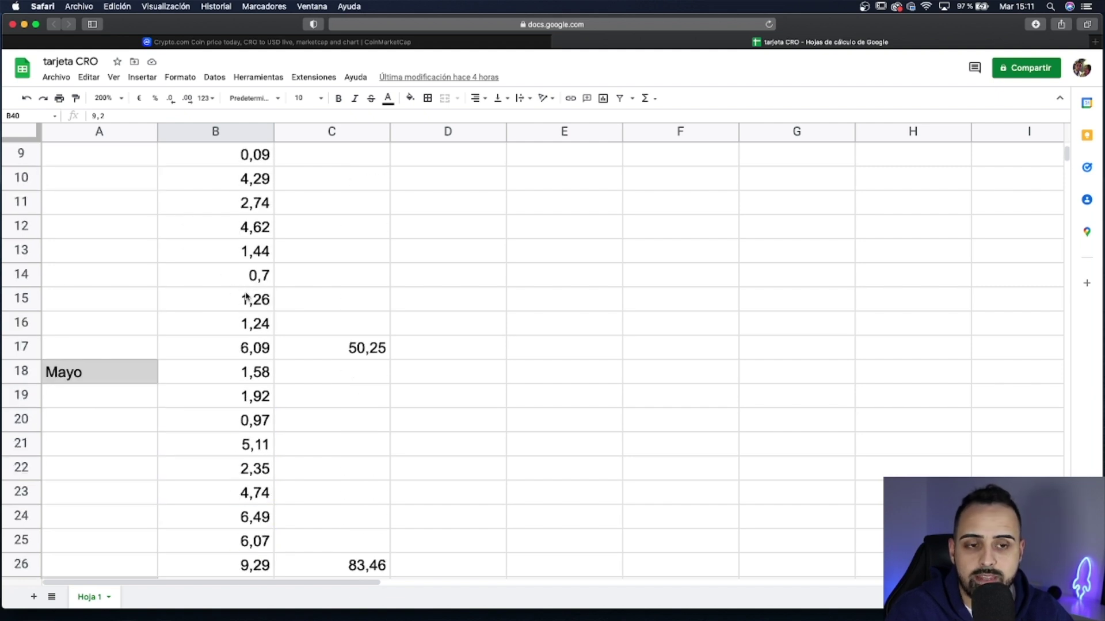
{"action": "scroll", "coordinate": [226, 323], "scroll_direction": "up", "scroll_amount": 3}
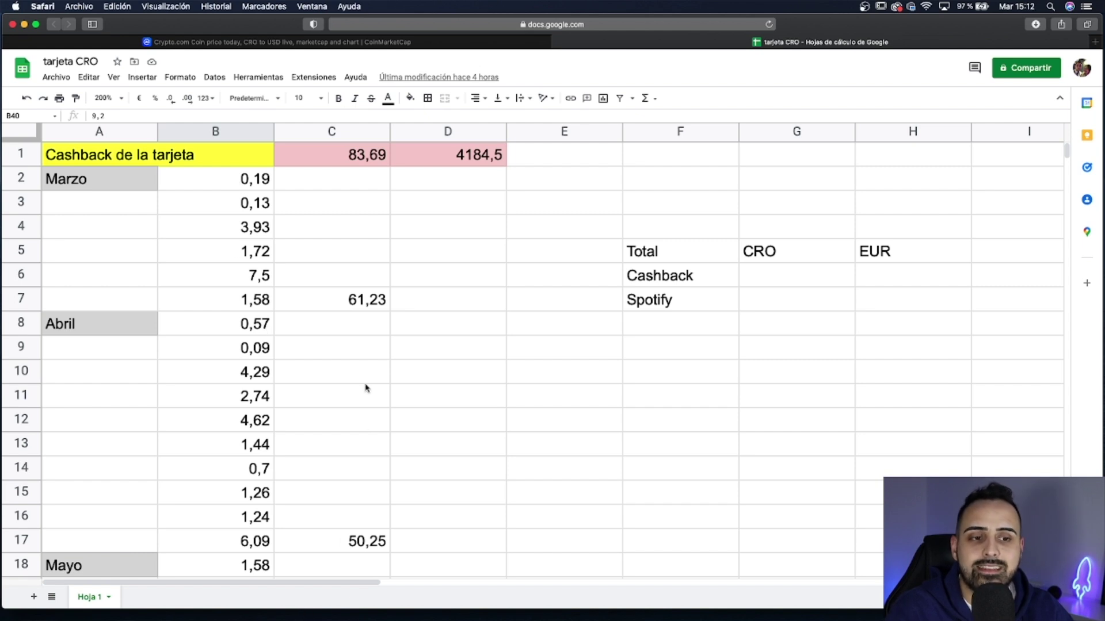
Inspect the Marzo Spotify rebate amount in C7
{"action": "left_click", "coordinate": [345, 303]}
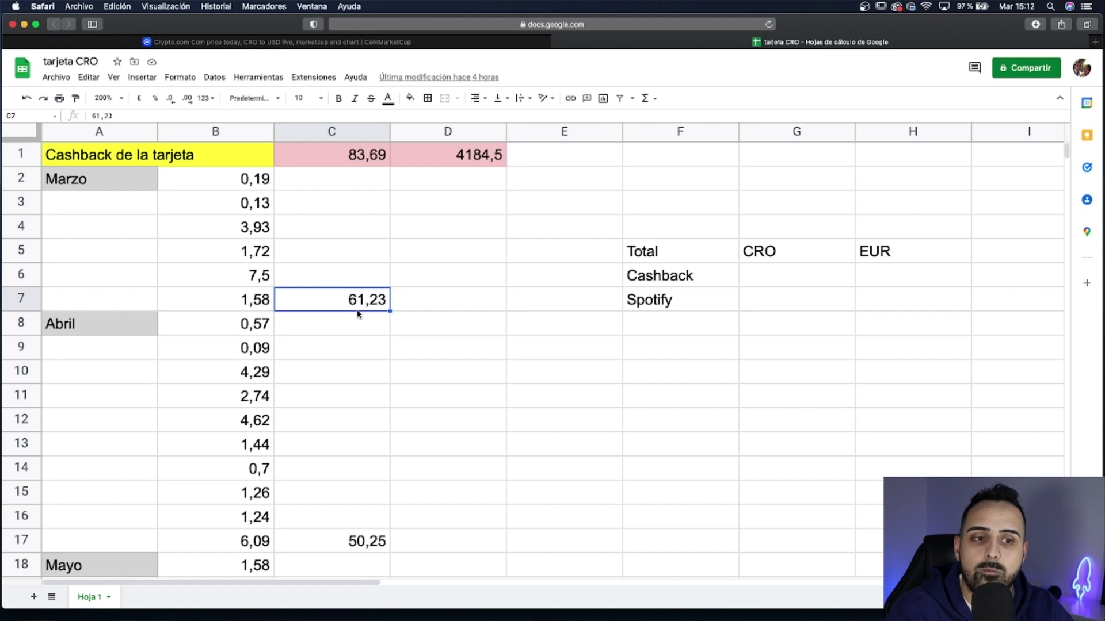
{"action": "key", "text": "Right"}
{"action": "key", "text": "Left"}
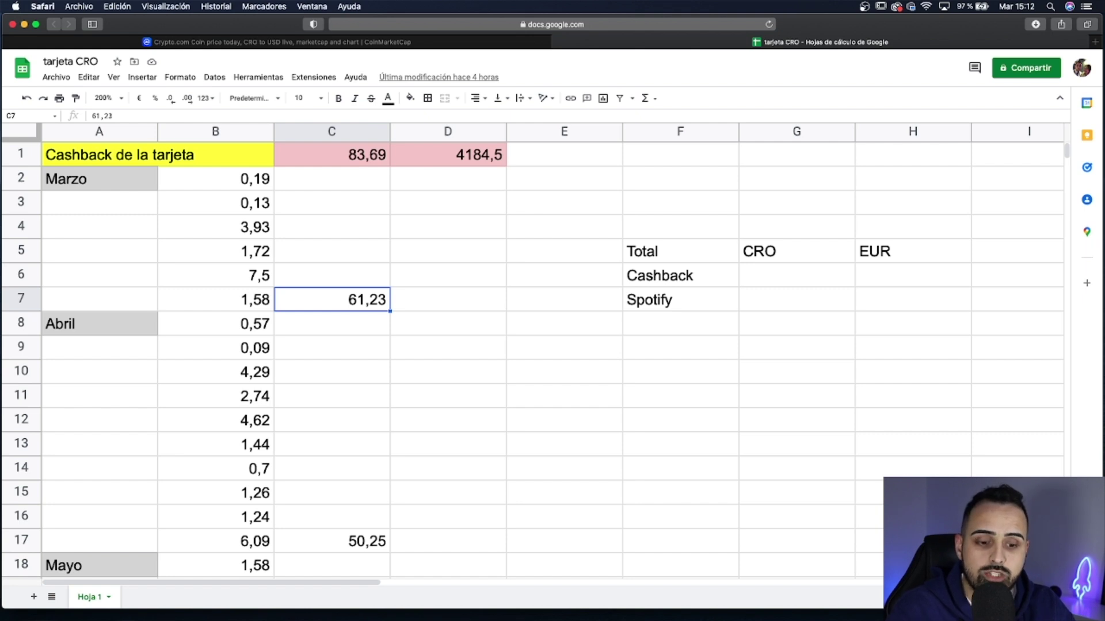
Total the cashback amounts from B2:B102 with SUM in G6, the CRO cell of the Cashback row
{"action": "left_click", "coordinate": [332, 323]}
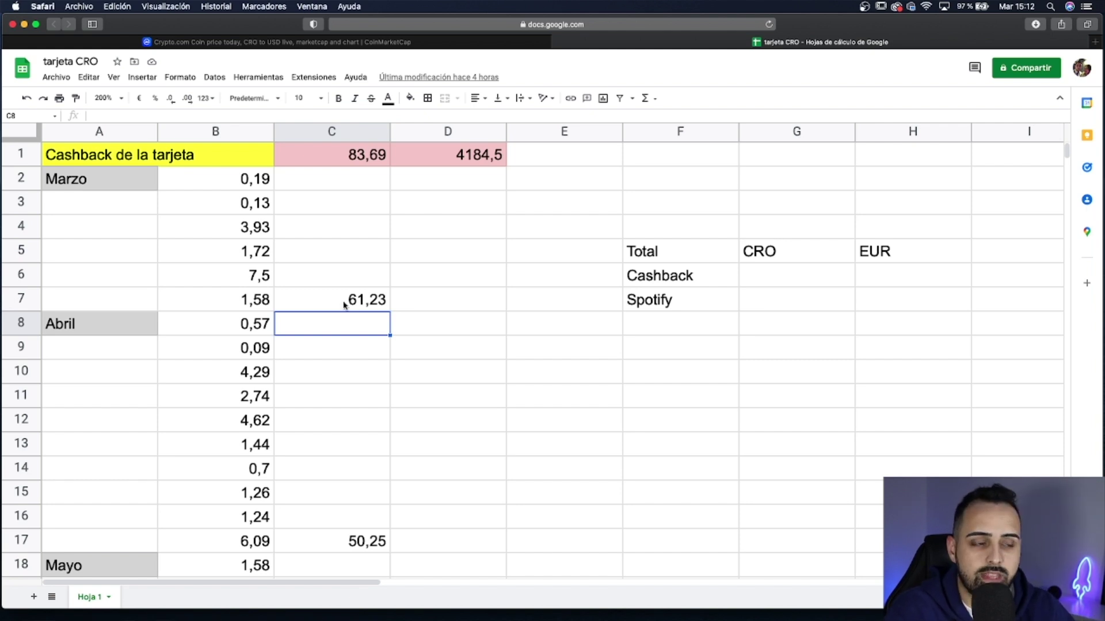
{"action": "left_click_drag", "start_coordinate": [237, 180], "coordinate": [251, 156]}
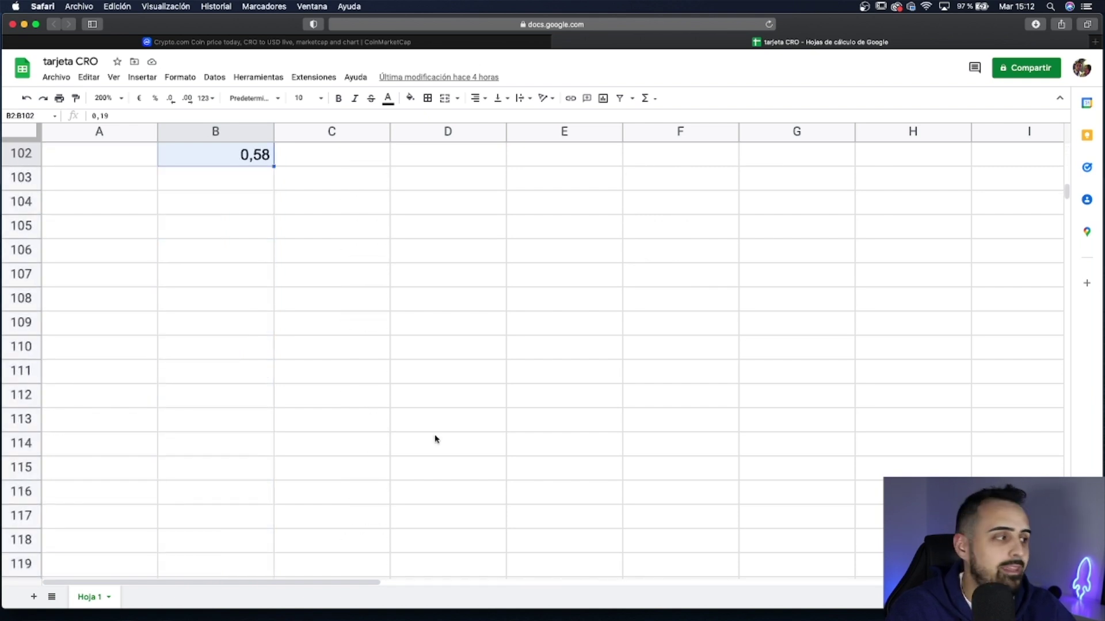
{"action": "scroll", "coordinate": [436, 439], "scroll_direction": "up", "scroll_amount": 20}
{"action": "left_click", "coordinate": [792, 280]}
{"action": "type", "text": "448,98"}
{"action": "key", "text": "Return"}
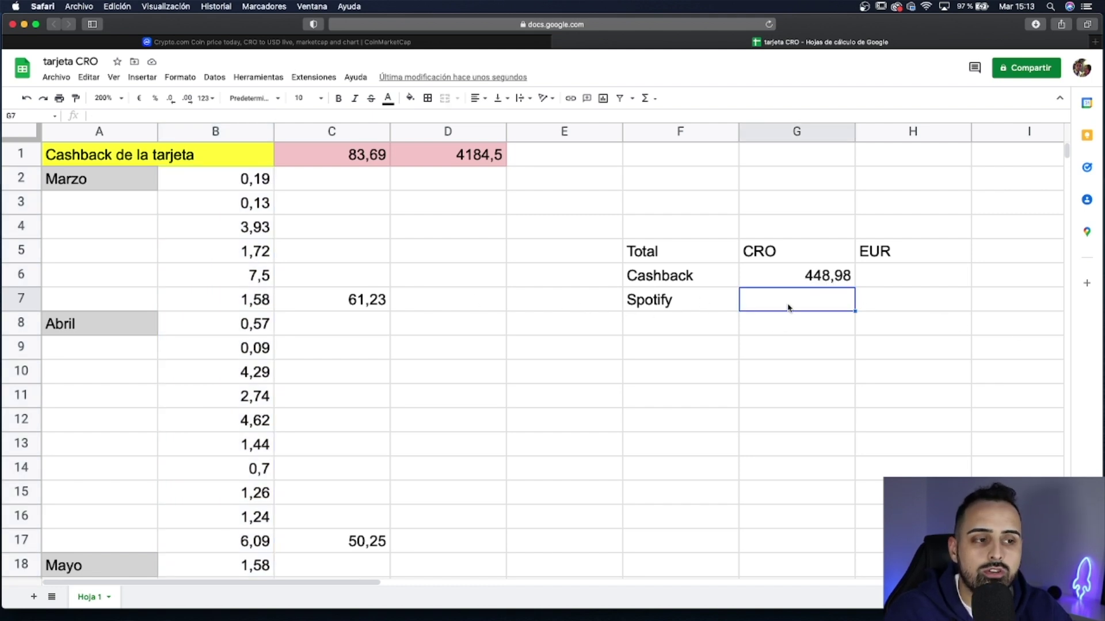
Fill in the Spotify row's CRO total in G7 with the sum of the Spotify rebates
{"action": "type", "text": "="}
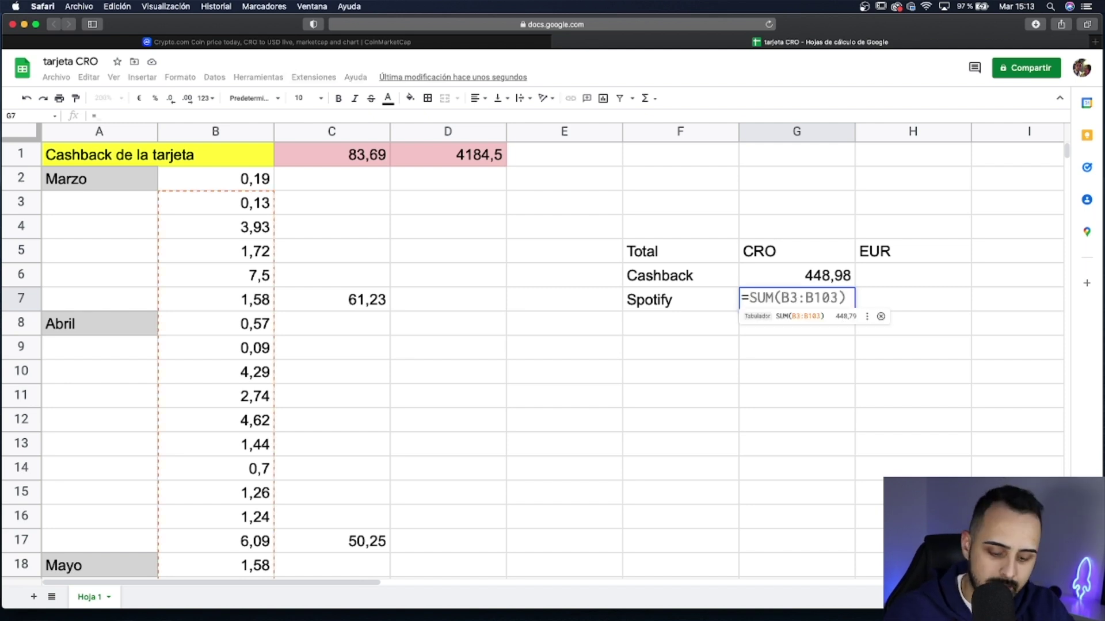
{"action": "key", "text": "Tab"}
{"action": "key", "text": "Return"}
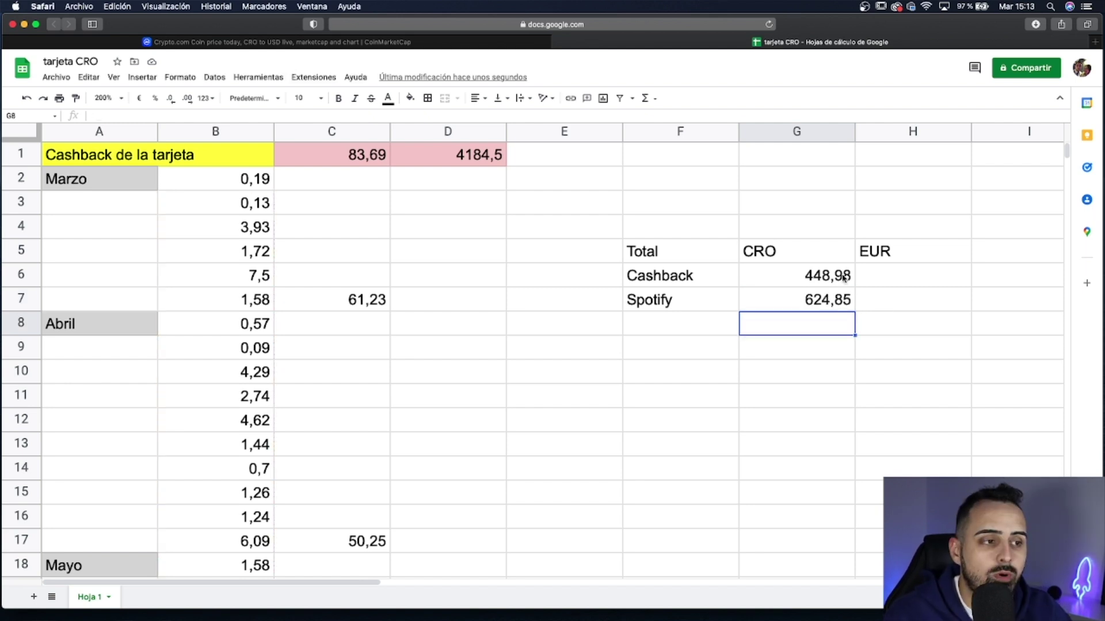
{"action": "left_click", "coordinate": [789, 280]}
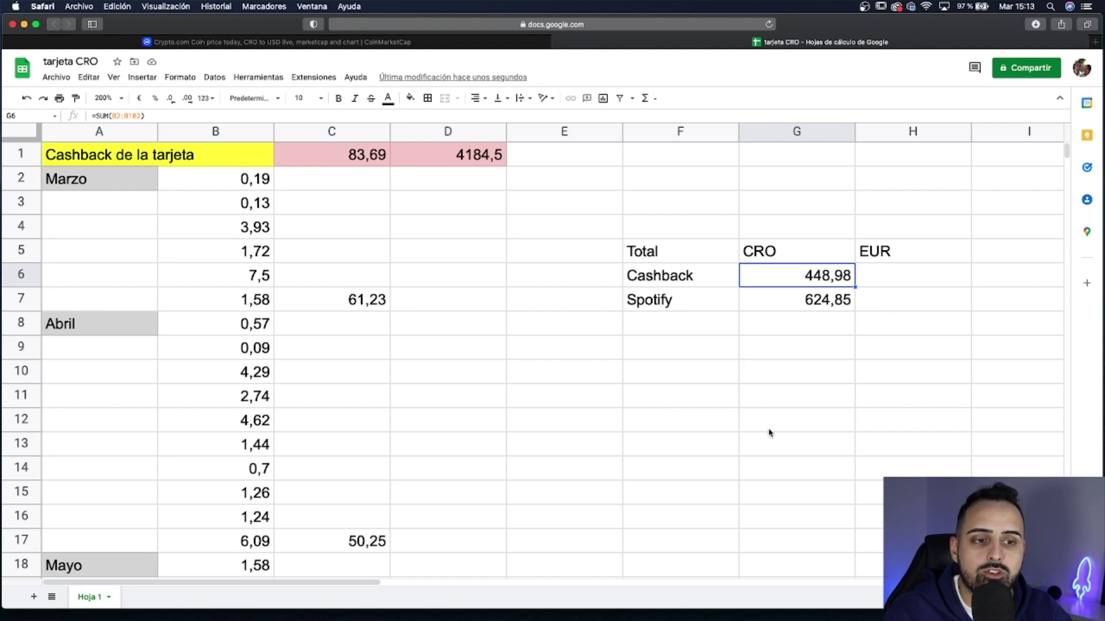
Enter 90 in G8, below the Spotify total in the CRO column
{"action": "left_click", "coordinate": [833, 327]}
{"action": "type", "text": "90"}
{"action": "key", "text": "Return"}
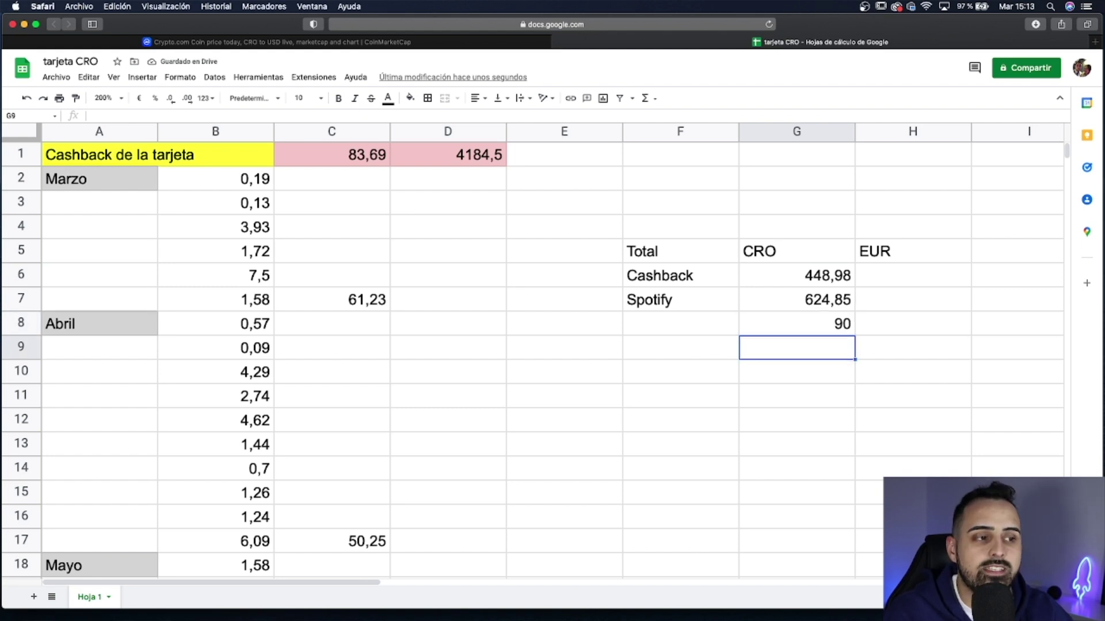
{"action": "left_click", "coordinate": [806, 281]}
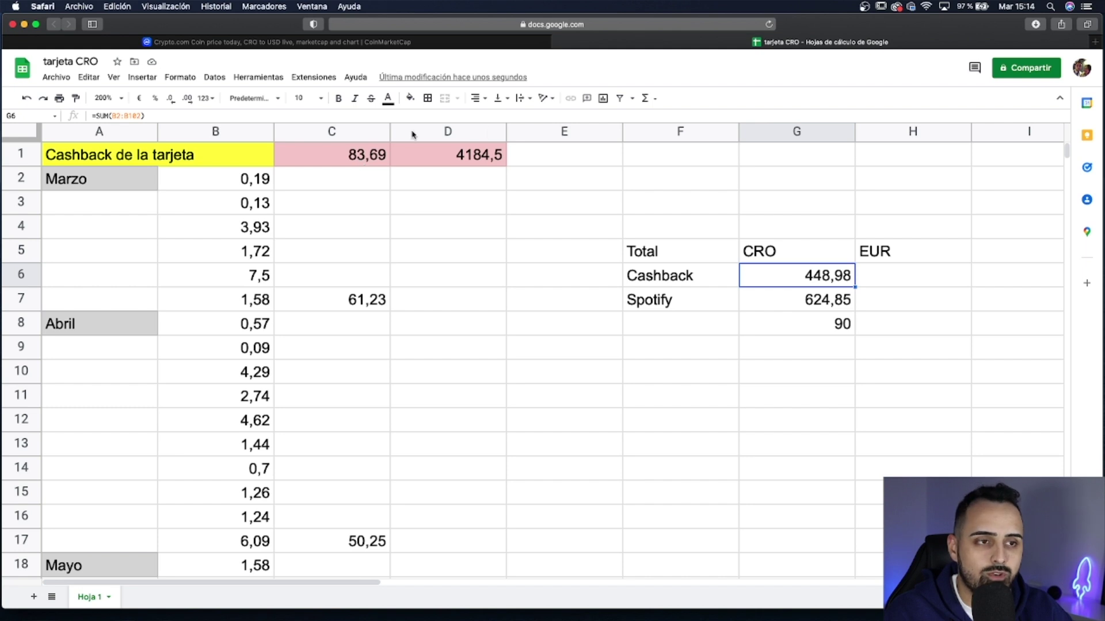
Switch to CoinMarketCap and check the current Crypto.com Coin price in euros and its three-month chart
{"action": "left_click", "coordinate": [344, 43]}
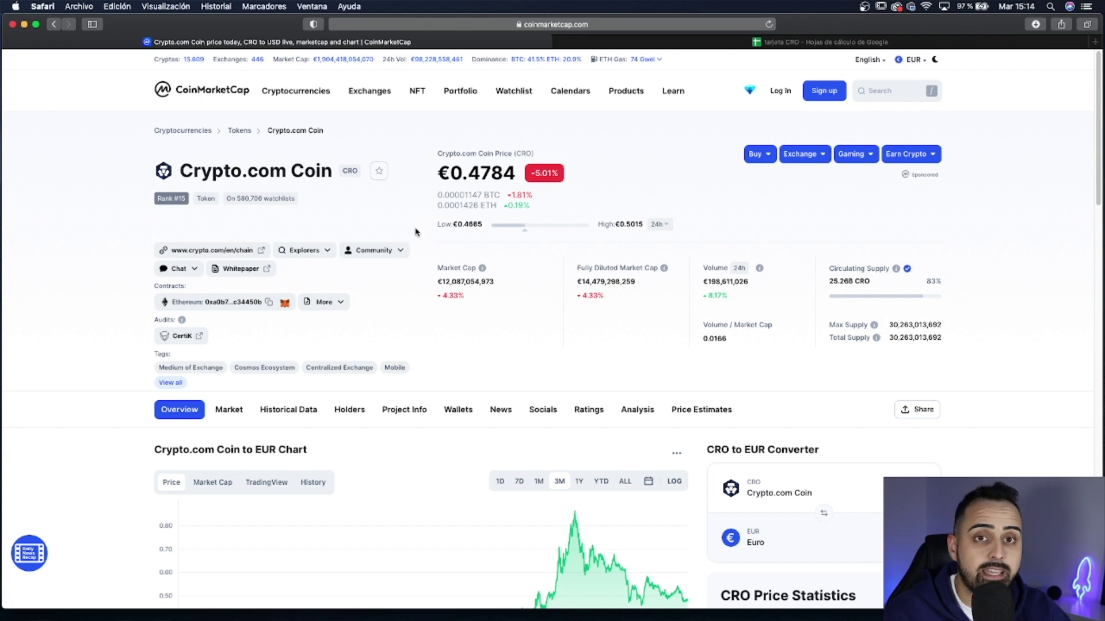
{"action": "scroll", "coordinate": [573, 460], "scroll_direction": "down", "scroll_amount": 2}
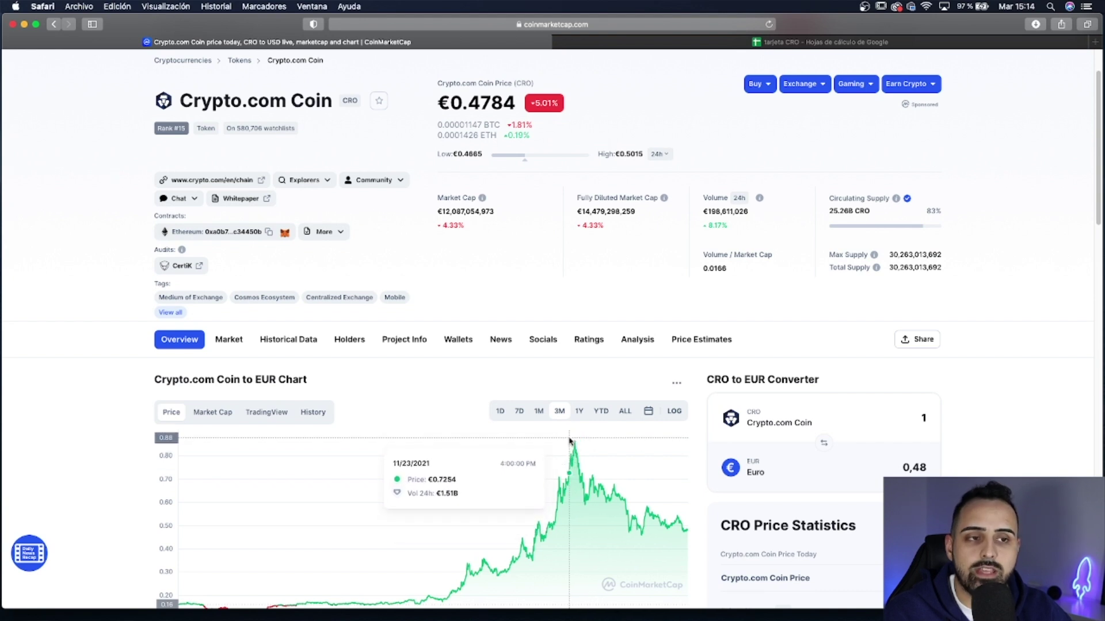
{"action": "scroll", "coordinate": [403, 547], "scroll_direction": "down", "scroll_amount": 2}
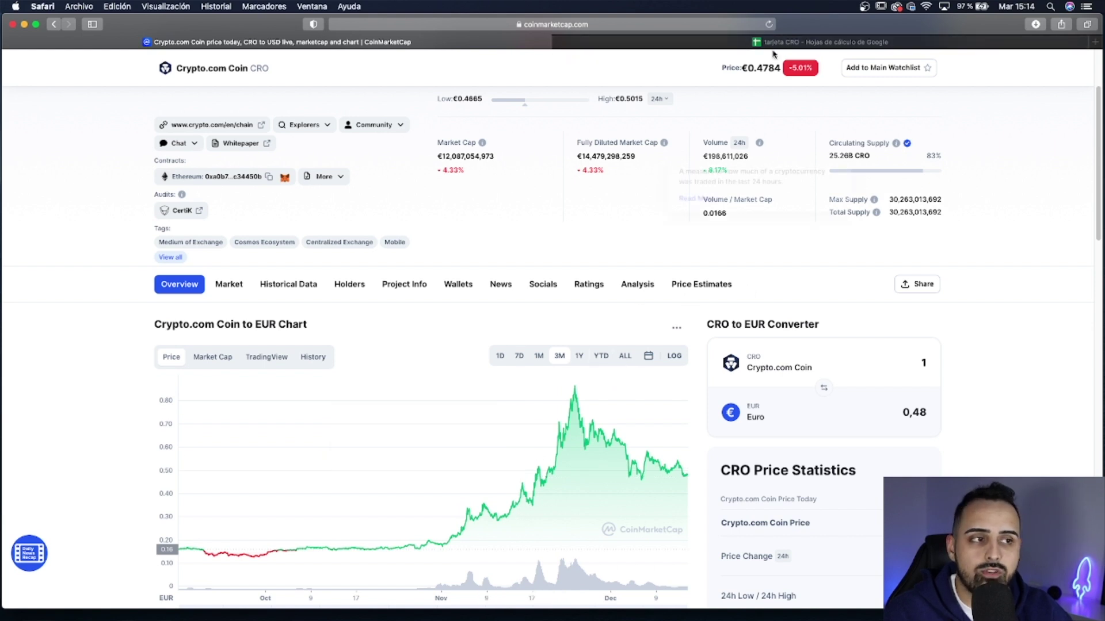
{"action": "mouse_move", "coordinate": [776, 46]}
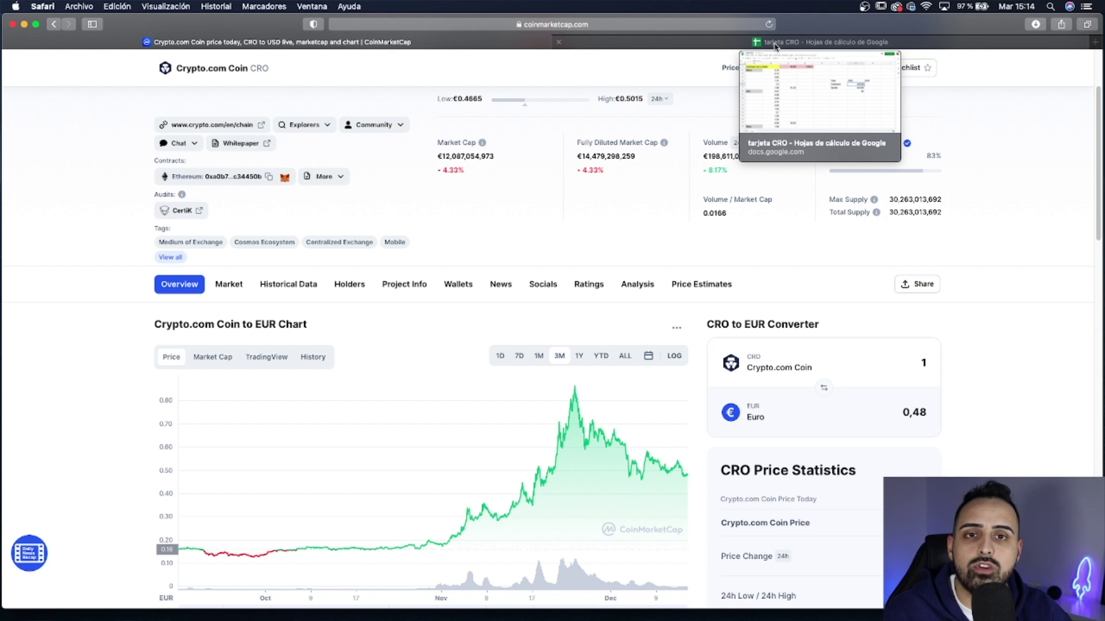
Return to the tarjeta CRO spreadsheet and convert the cashback total to euros in H6 with =G6*0,47
{"action": "left_click", "coordinate": [775, 44]}
{"action": "type", "text": "=G6*0,47"}
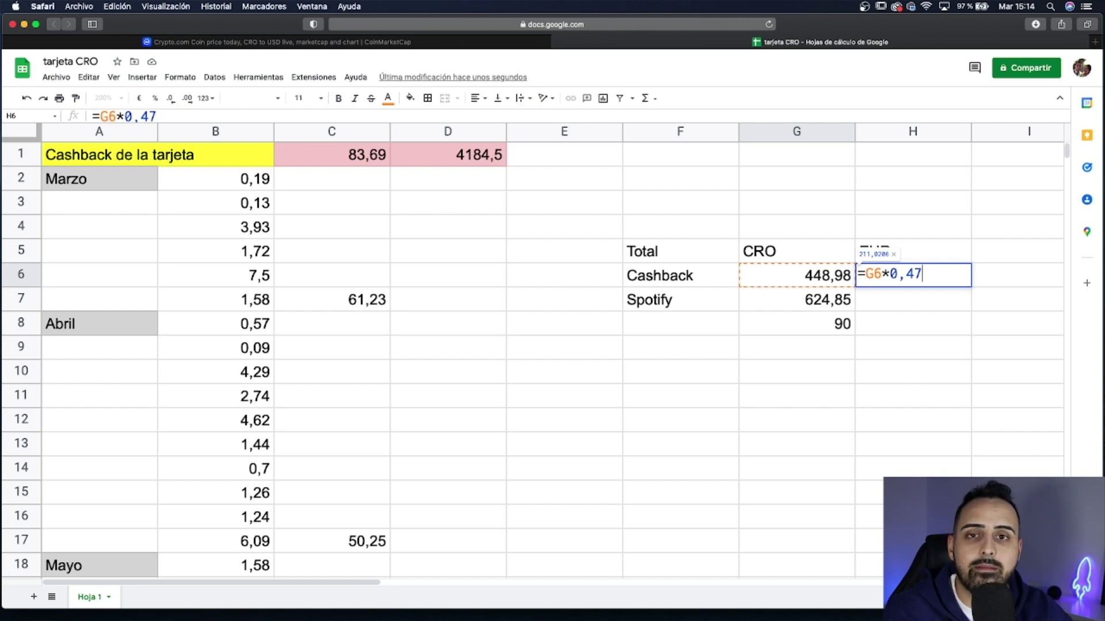
{"action": "key", "text": "Return"}
{"action": "key", "text": "Up"}
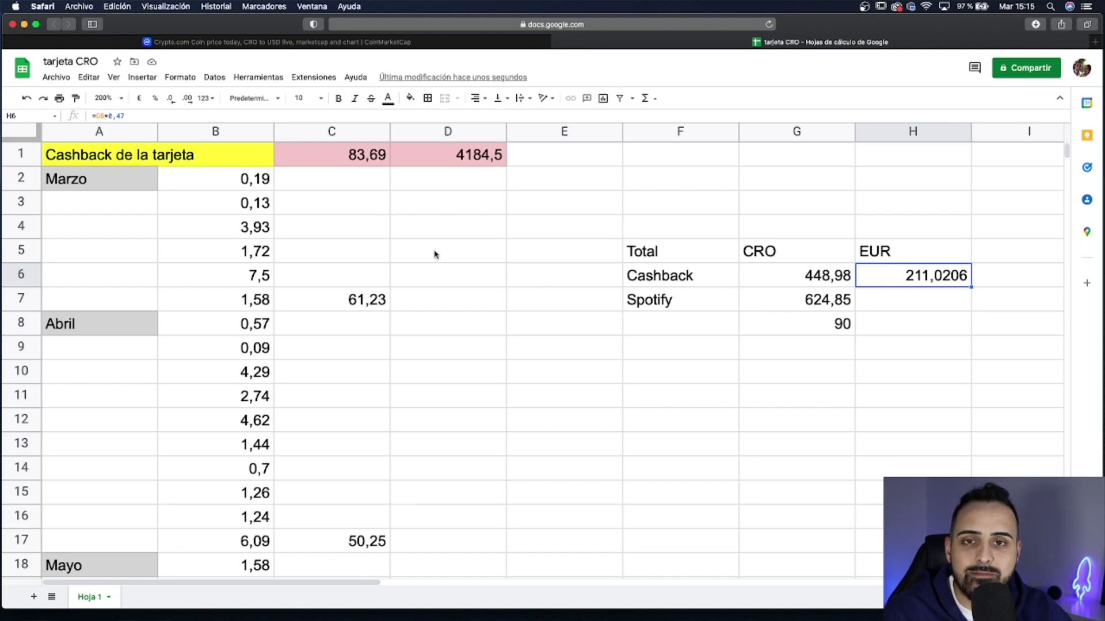
Convert the Spotify total to euros in H7 with =G7*0,47
{"action": "left_click", "coordinate": [908, 303]}
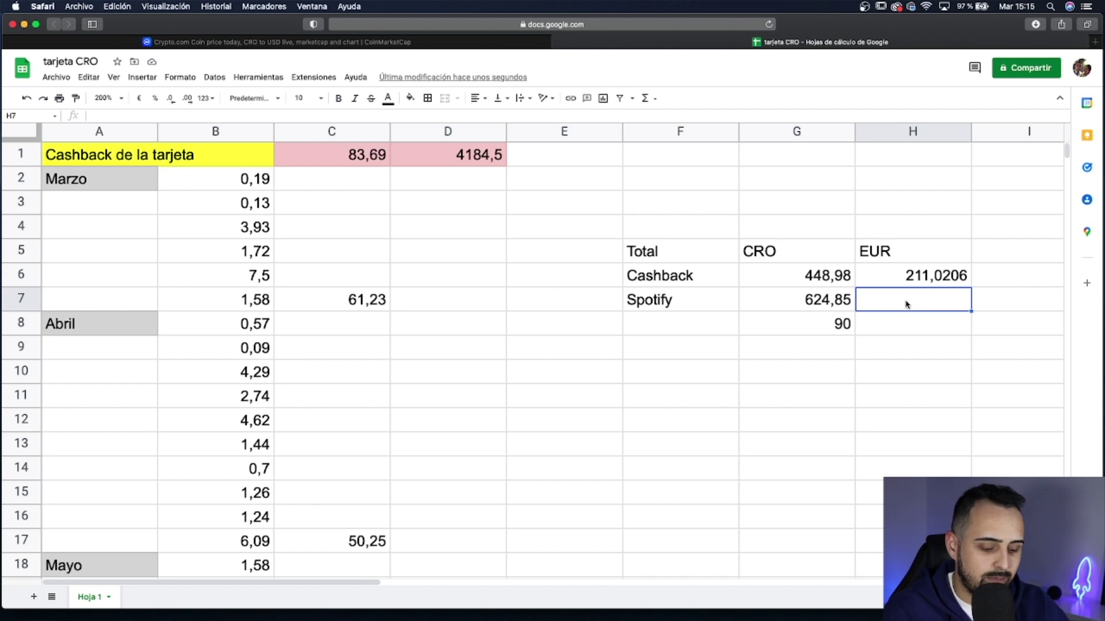
{"action": "type", "text": "="}
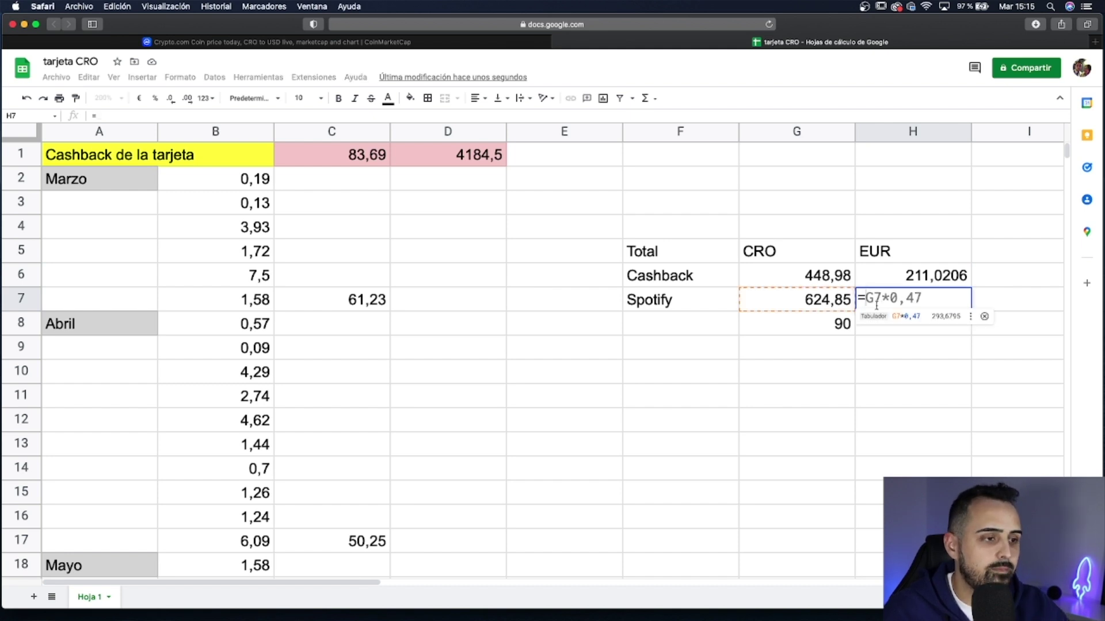
{"action": "key", "text": "Tab"}
{"action": "left_click", "coordinate": [835, 325]}
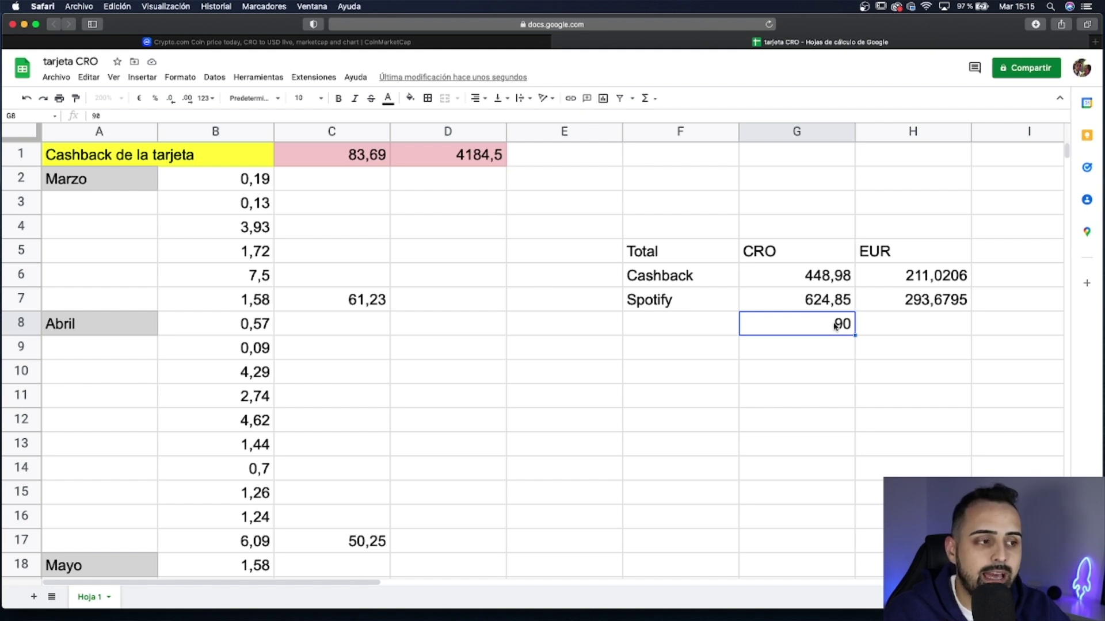
{"action": "key", "text": "Right"}
{"action": "key", "text": "Up"}
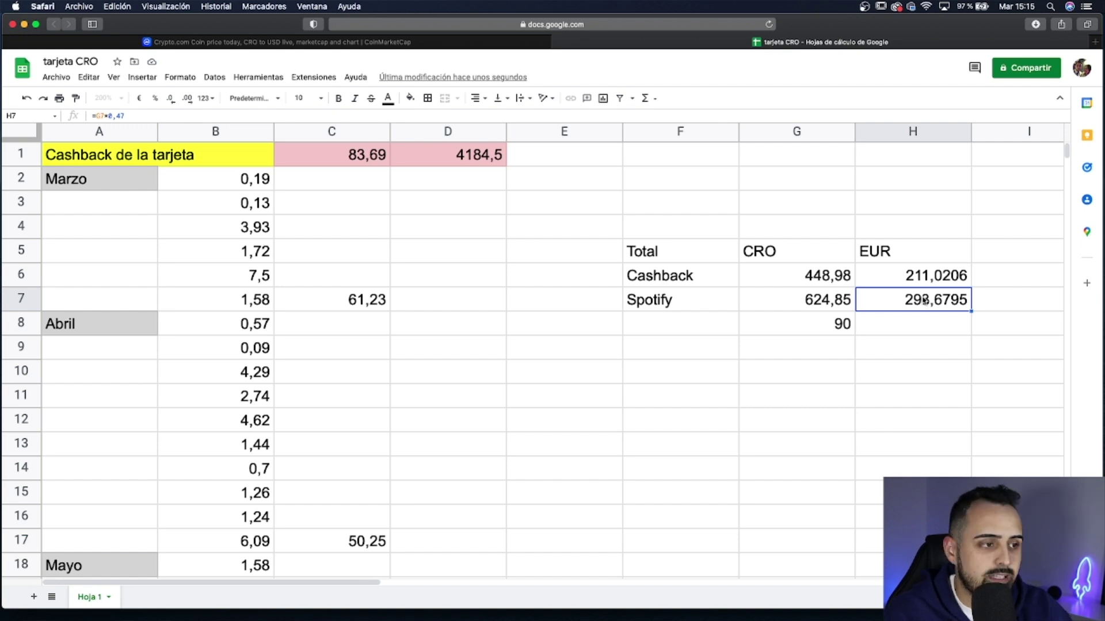
Add the Cashback and Spotify euro amounts in H8 with =H6+H7
{"action": "left_click", "coordinate": [915, 322]}
{"action": "type", "text": "="}
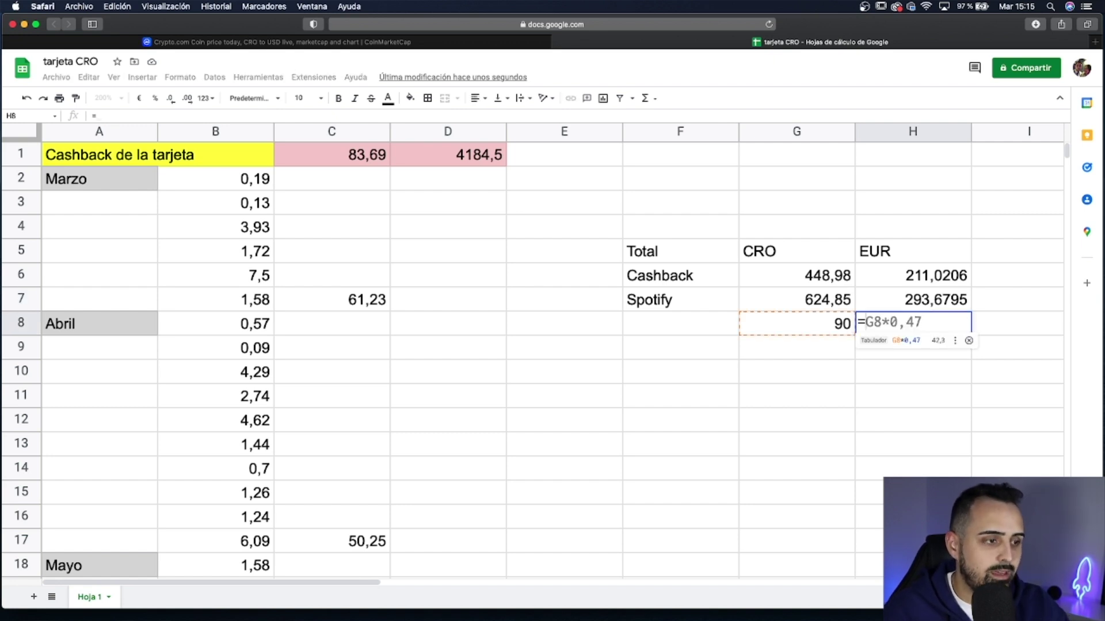
{"action": "key", "text": "Up"}
{"action": "key", "text": "Up"}
{"action": "type", "text": "+"}
{"action": "key", "text": "Down"}
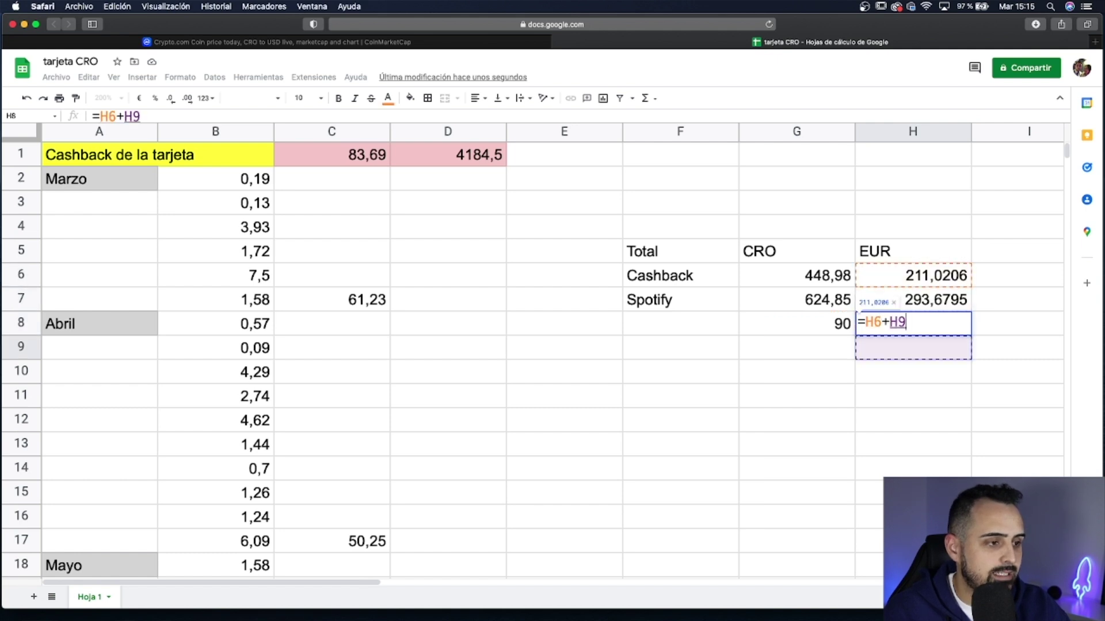
{"action": "key", "text": "Up"}
{"action": "key", "text": "Up"}
{"action": "key", "text": "Return"}
{"action": "key", "text": "Up"}
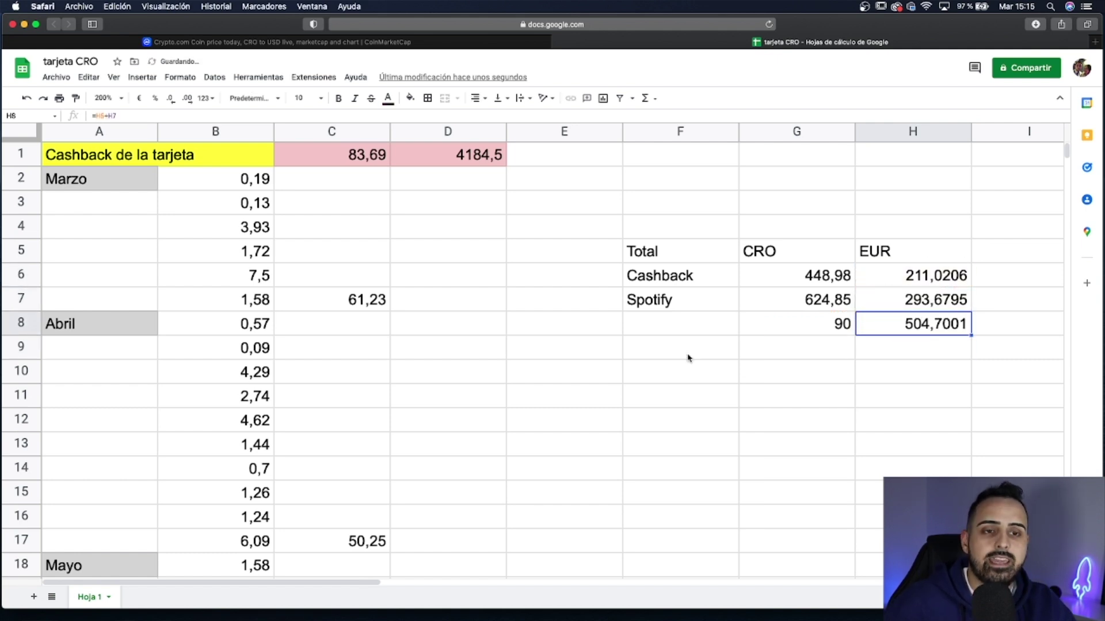
{"action": "left_click", "coordinate": [831, 332]}
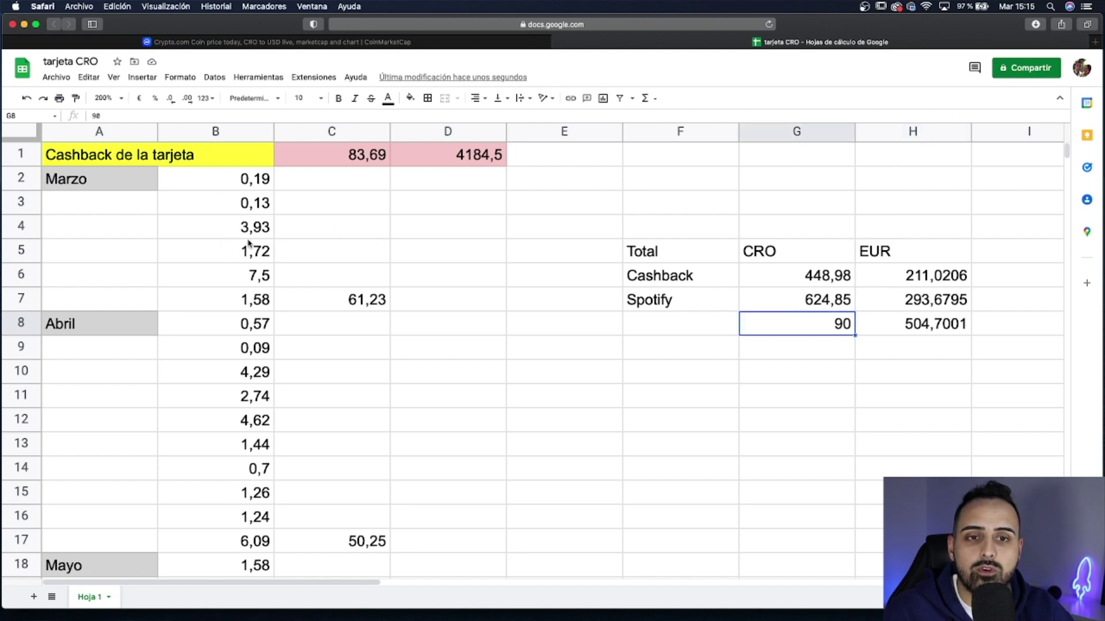
{"action": "left_click", "coordinate": [861, 317]}
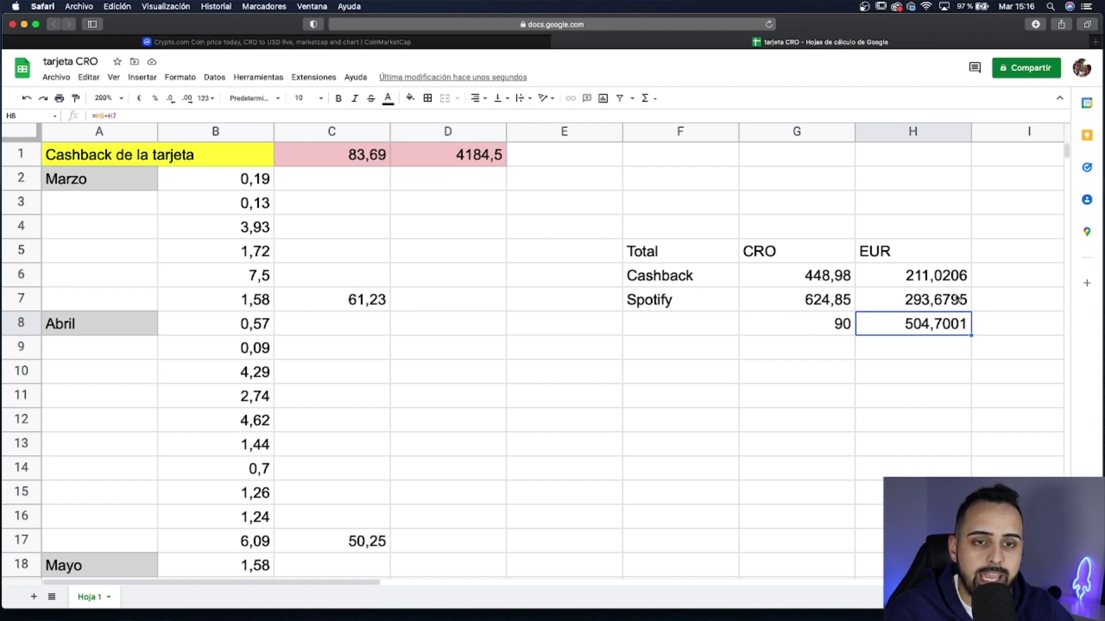
Check the coin's peak price on the CoinMarketCap chart, then value the cashback total at that level in I6 of the spreadsheet with =G6*0,8
{"action": "left_click", "coordinate": [428, 42]}
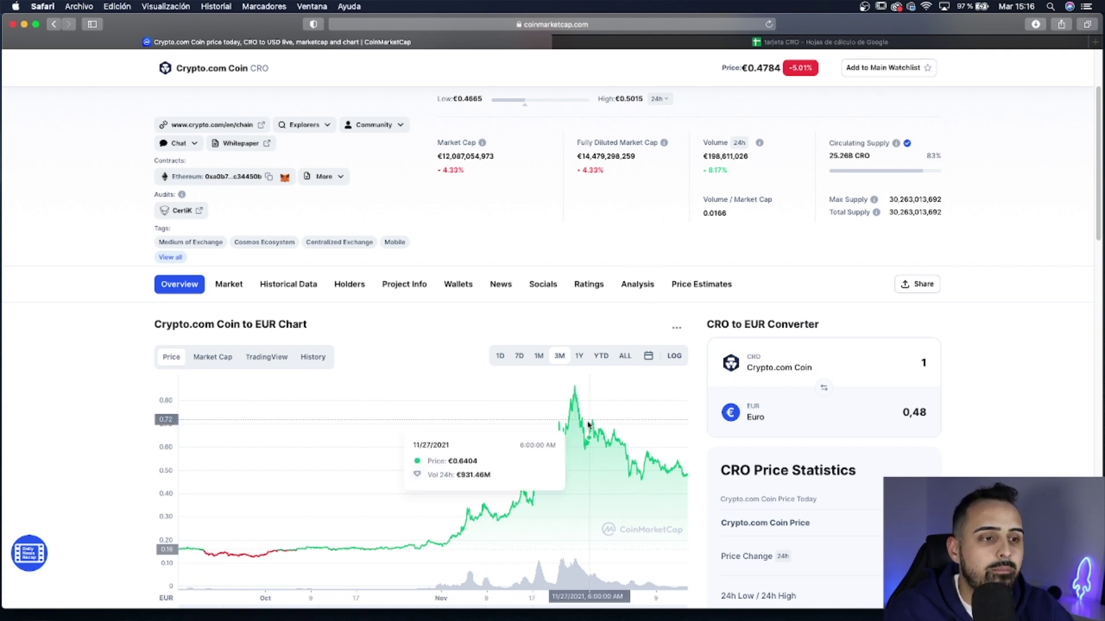
{"action": "left_click", "coordinate": [646, 45]}
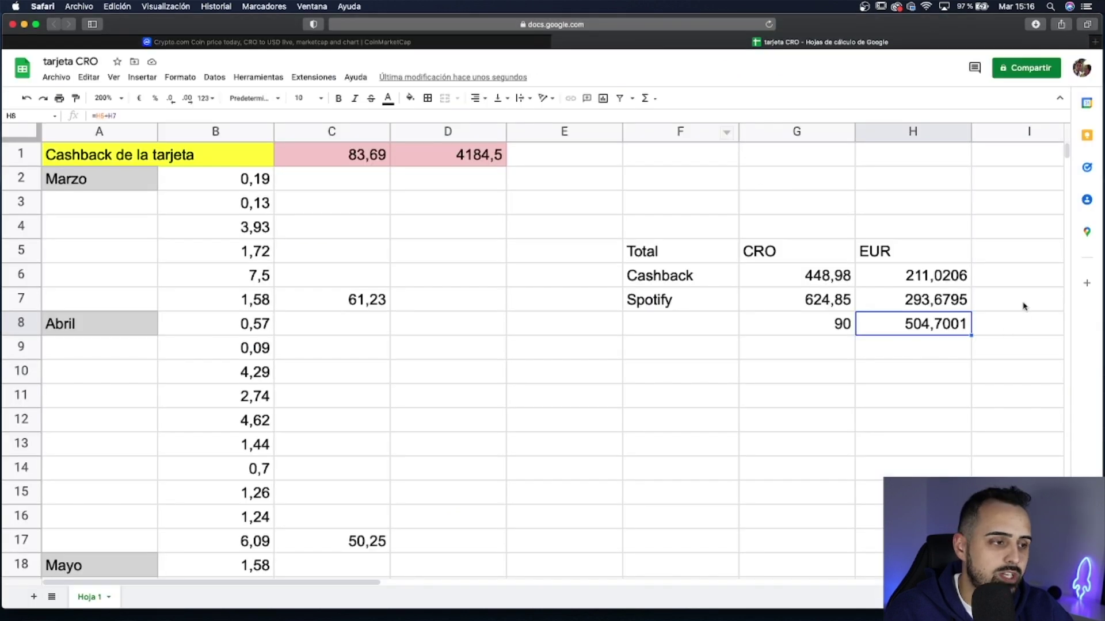
{"action": "left_click", "coordinate": [997, 279]}
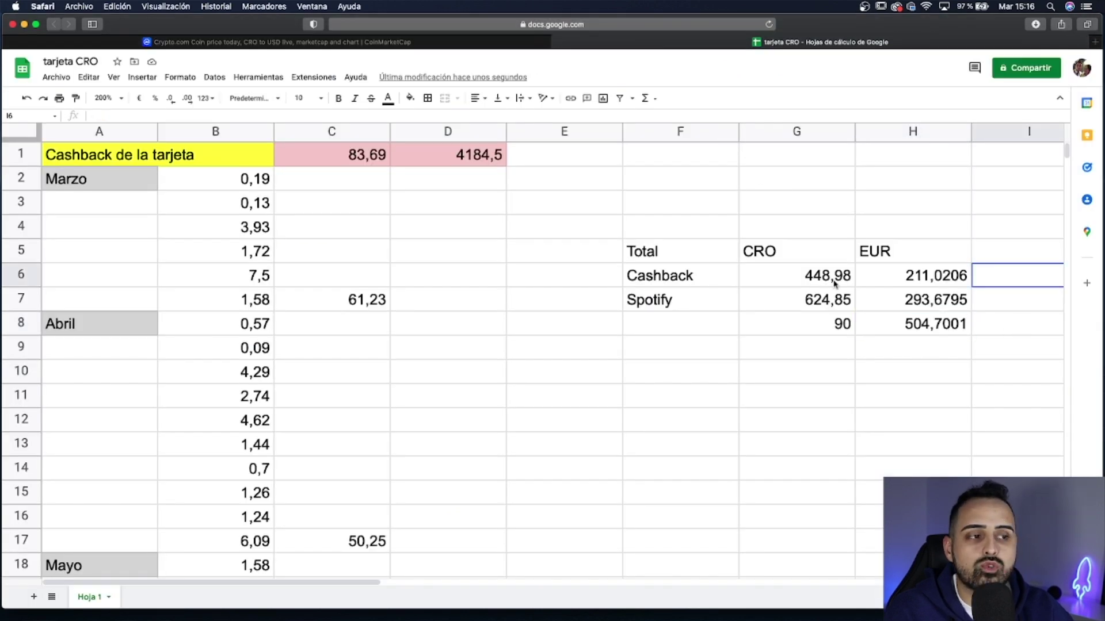
{"action": "type", "text": "="}
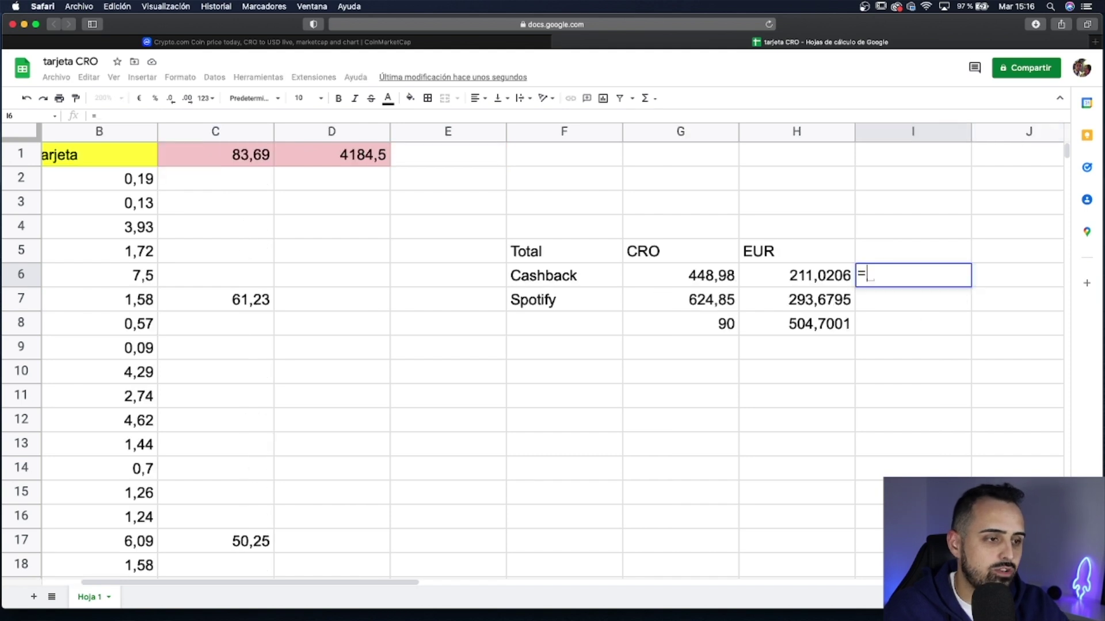
{"action": "type", "text": "G6*0,8"}
{"action": "key", "text": "shift+Return"}
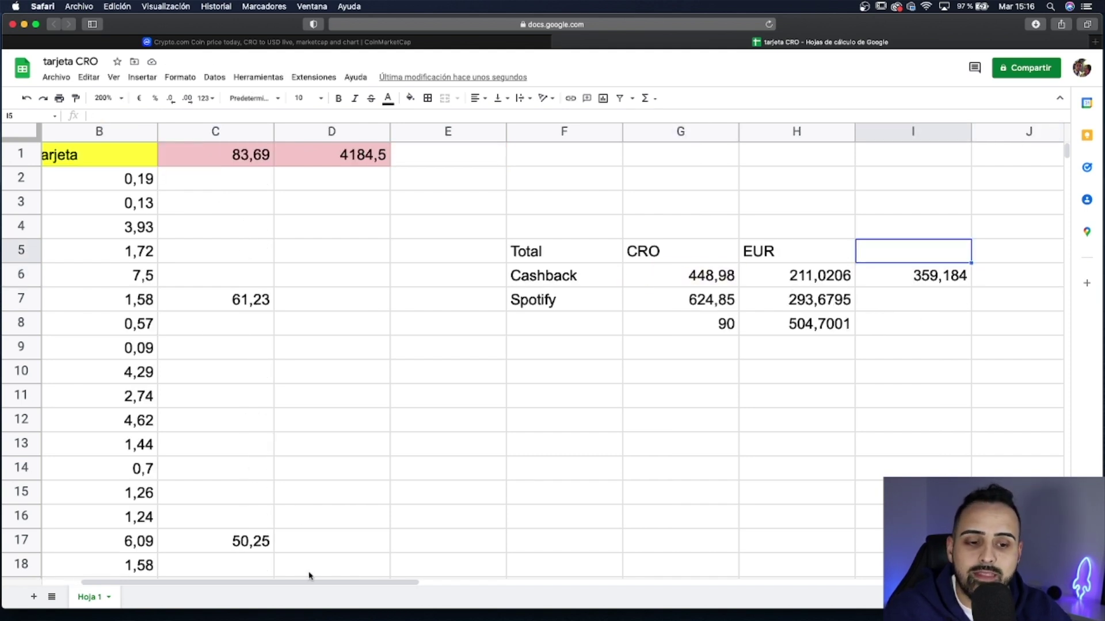
Divide the amount in D1 by the peak cashback value in J6 with =D1/I6
{"action": "left_click_drag", "start_coordinate": [310, 582], "coordinate": [241, 585]}
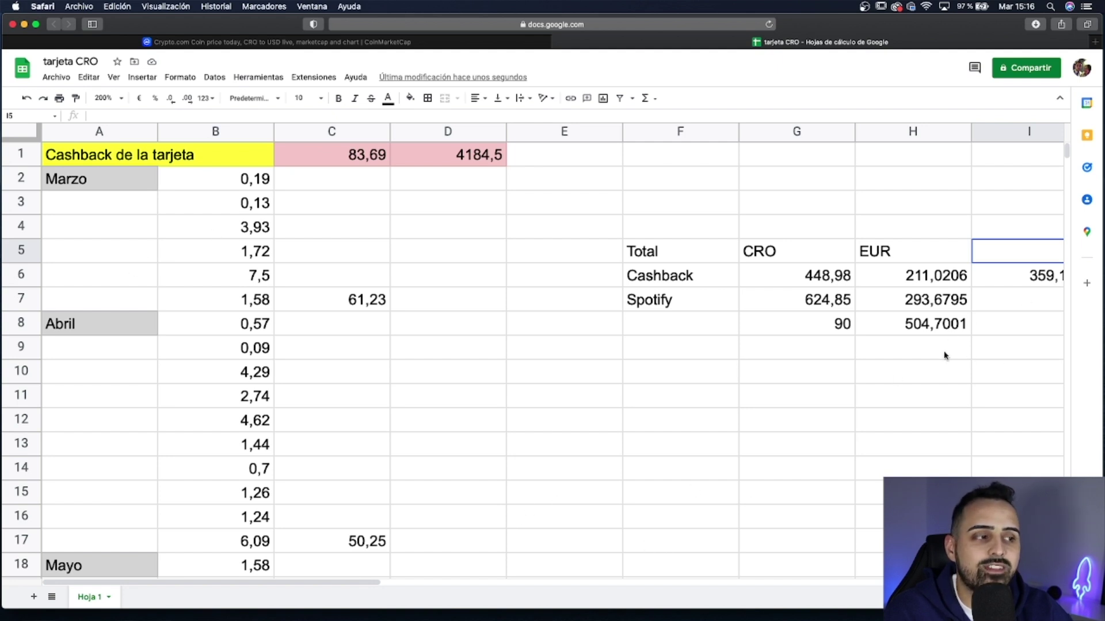
{"action": "scroll", "coordinate": [366, 594], "scroll_direction": "right", "scroll_amount": 1}
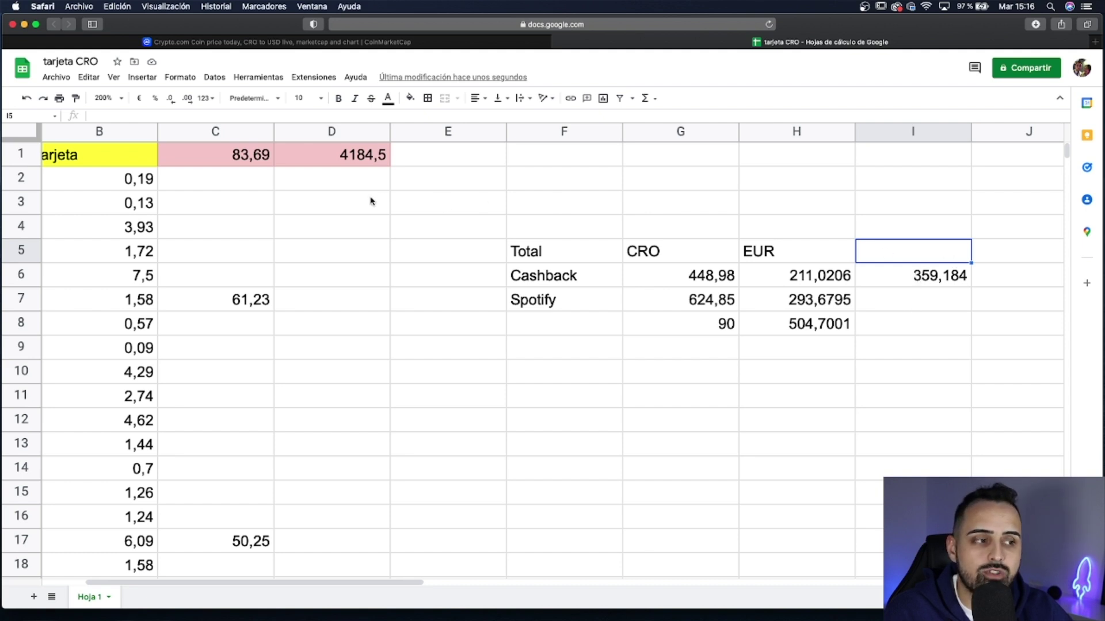
{"action": "left_click", "coordinate": [1014, 277]}
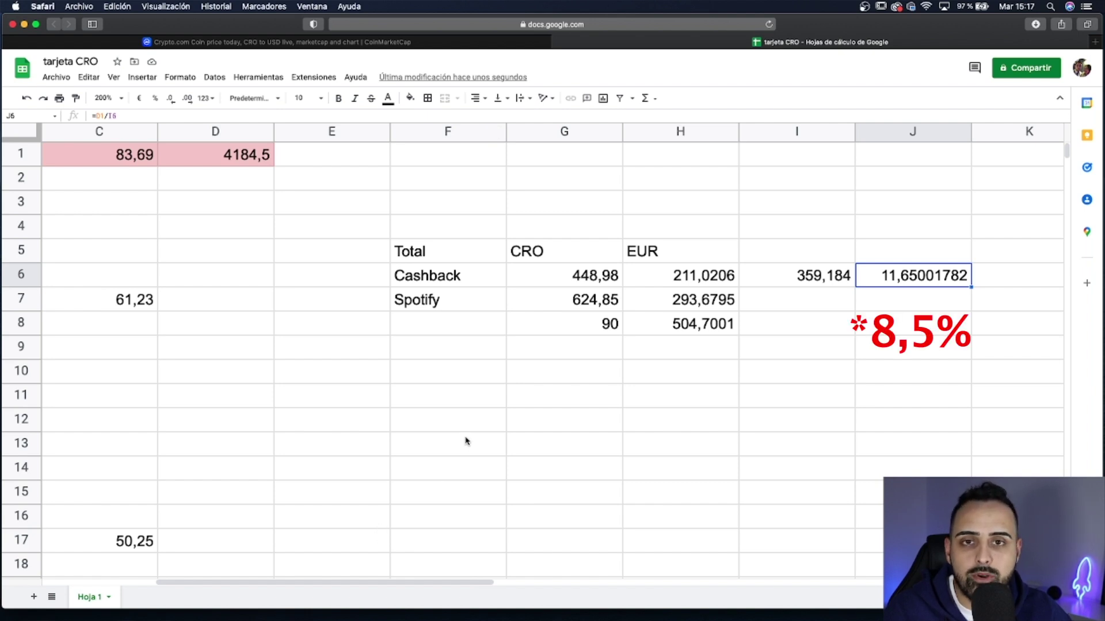
{"action": "scroll", "coordinate": [394, 579], "scroll_direction": "left", "scroll_amount": 5}
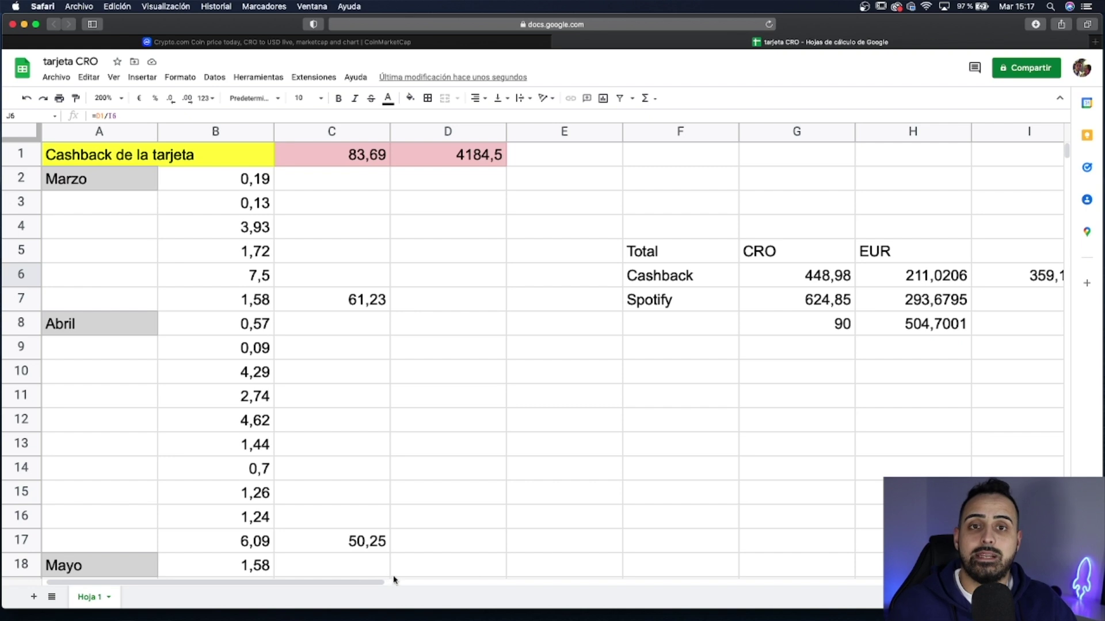
{"action": "left_click_drag", "start_coordinate": [360, 589], "coordinate": [395, 587]}
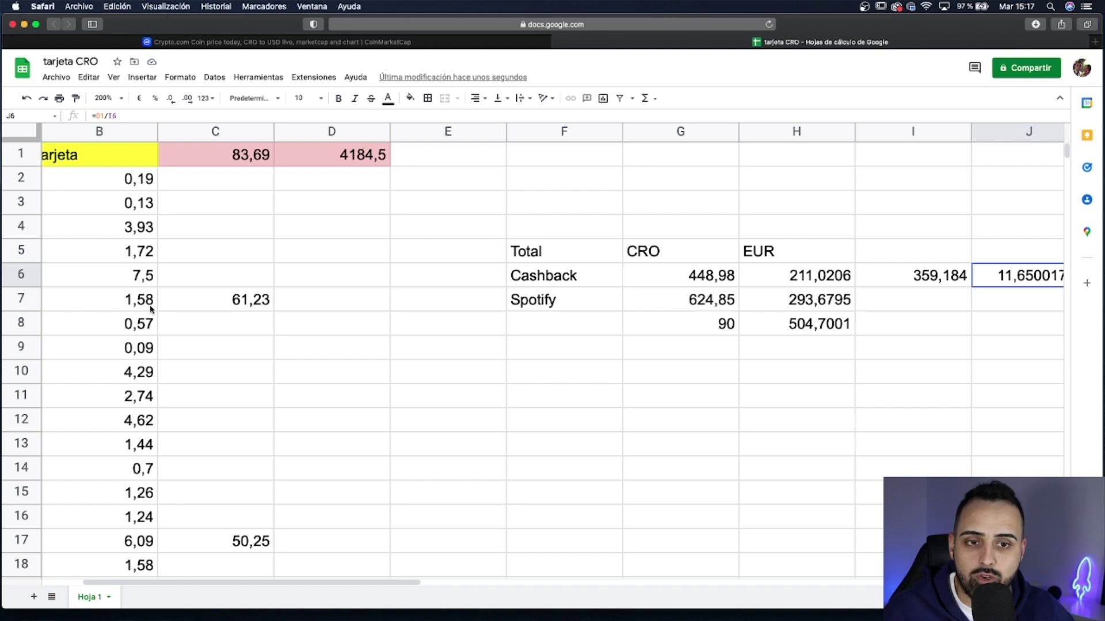
{"action": "scroll", "coordinate": [116, 362], "scroll_direction": "down", "scroll_amount": 1}
{"action": "scroll", "coordinate": [116, 362], "scroll_direction": "up", "scroll_amount": 1}
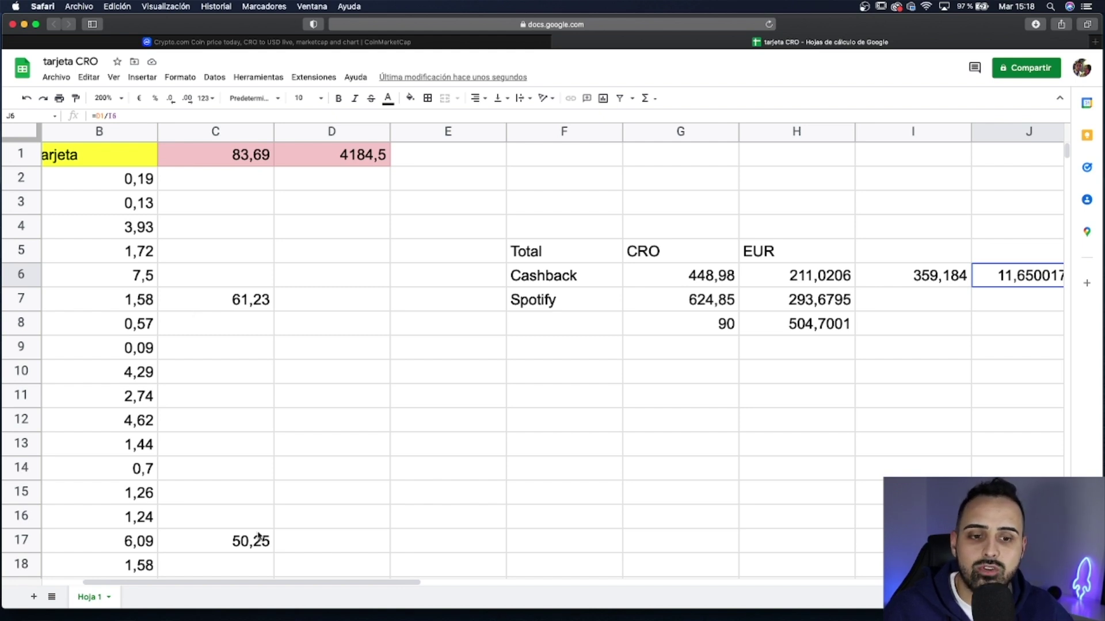
{"action": "left_click_drag", "start_coordinate": [274, 584], "coordinate": [221, 586]}
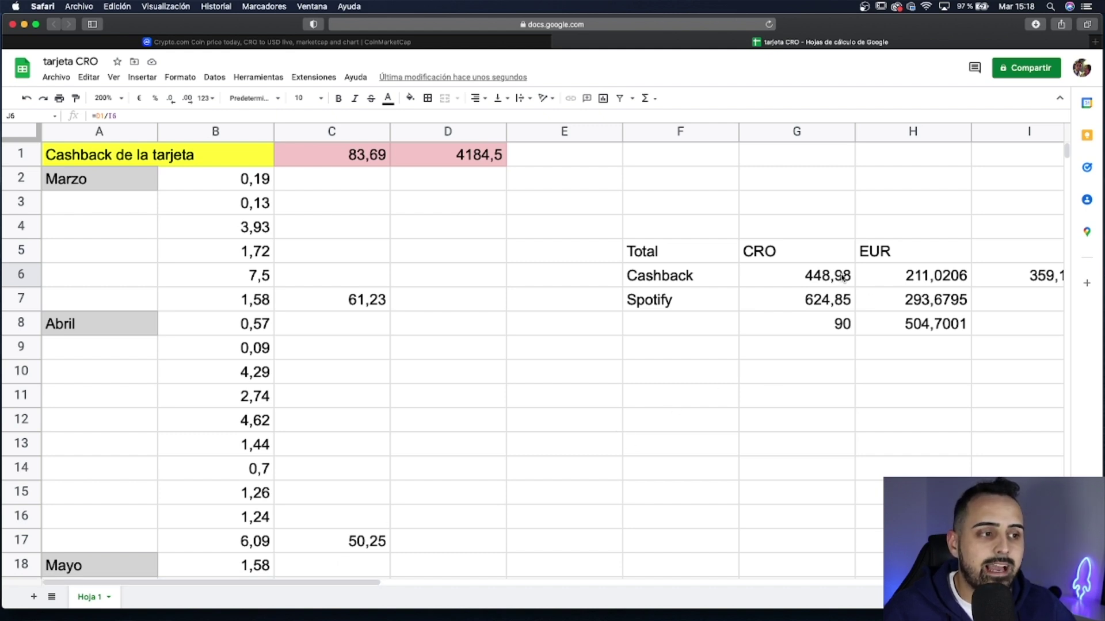
Select the Cashback and Spotify CRO totals in G6:G7, then switch back to the Crypto.com Coin page on CoinMarketCap
{"action": "left_click_drag", "start_coordinate": [841, 277], "coordinate": [834, 301]}
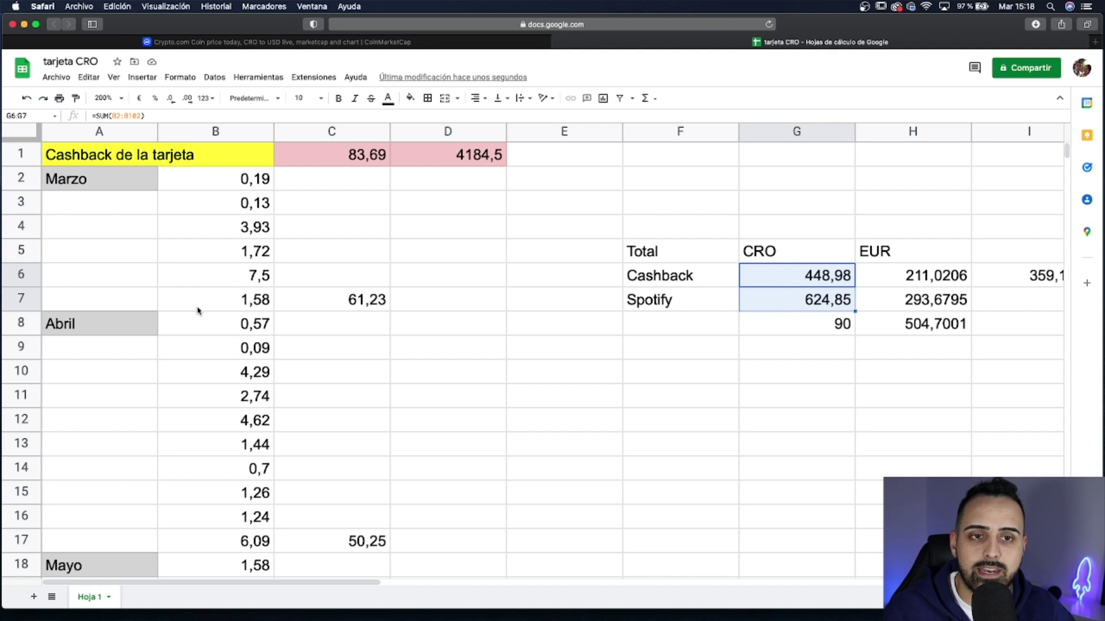
{"action": "left_click", "coordinate": [311, 43]}
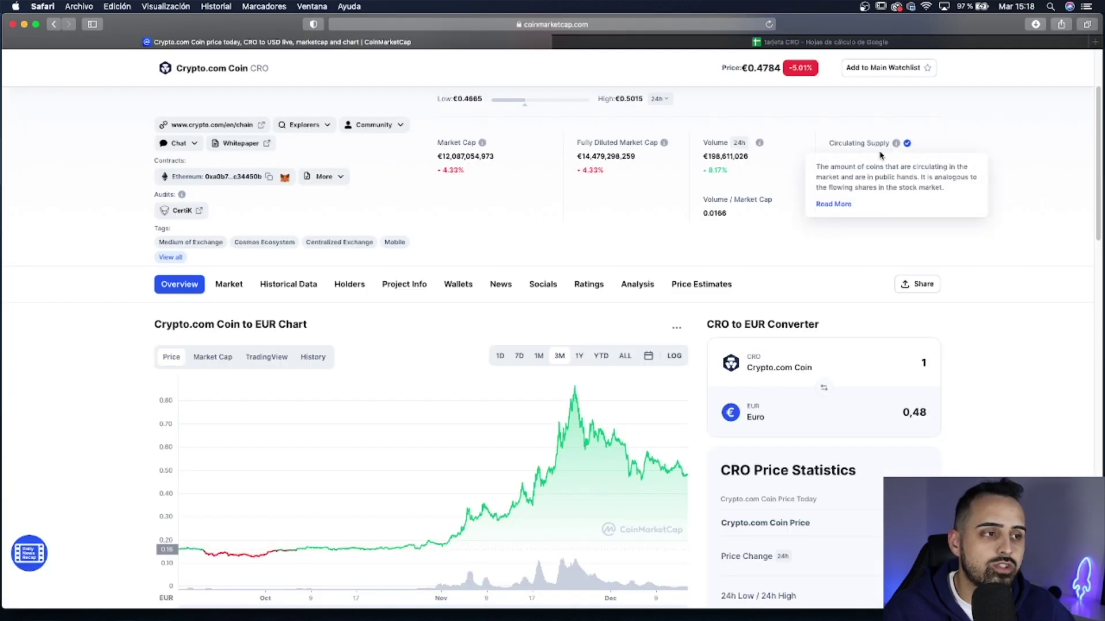